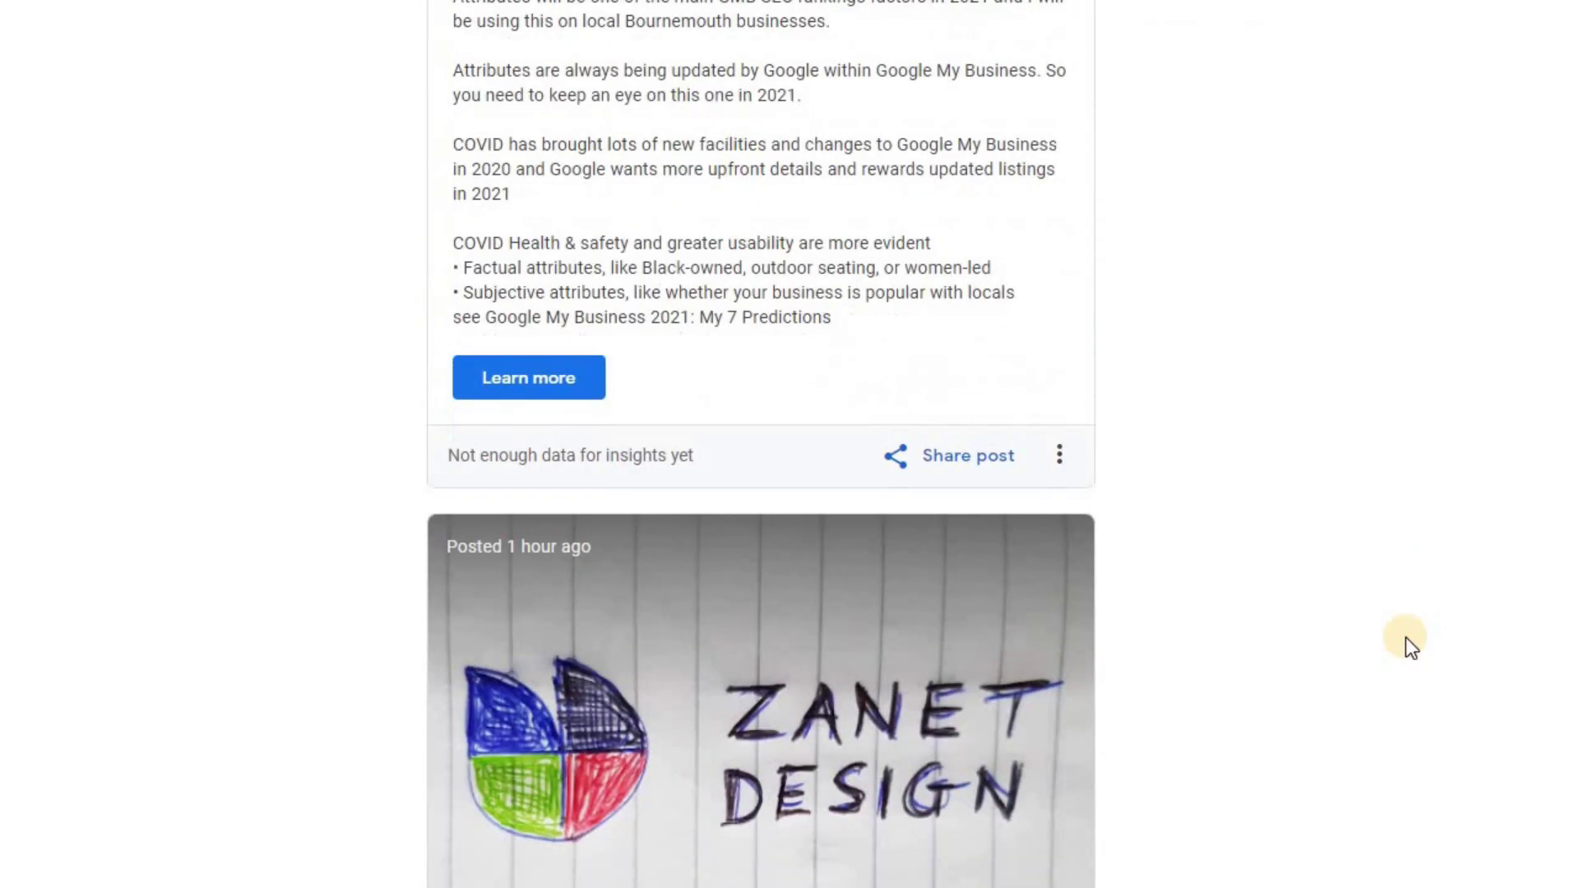
pyautogui.scroll(-7, 1406, 637)
pyautogui.scroll(-3, 1406, 638)
pyautogui.scroll(-3, 1405, 638)
pyautogui.scroll(-3, 1406, 638)
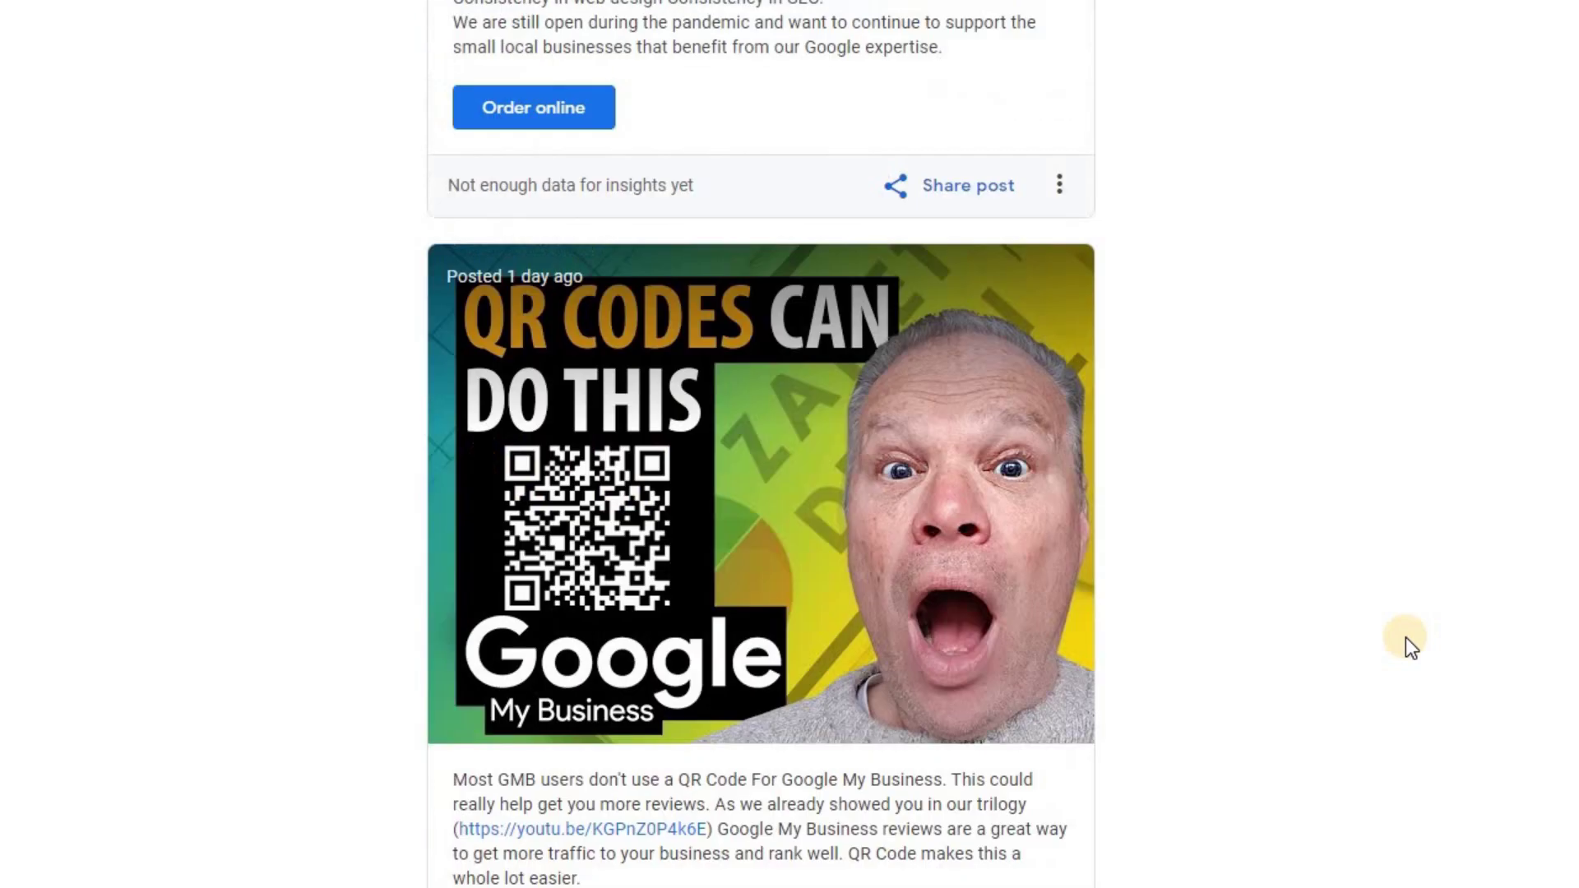
pyautogui.scroll(-5, 1406, 639)
pyautogui.scroll(-4, 1405, 638)
pyautogui.scroll(-5, 1405, 638)
pyautogui.scroll(-3, 1405, 639)
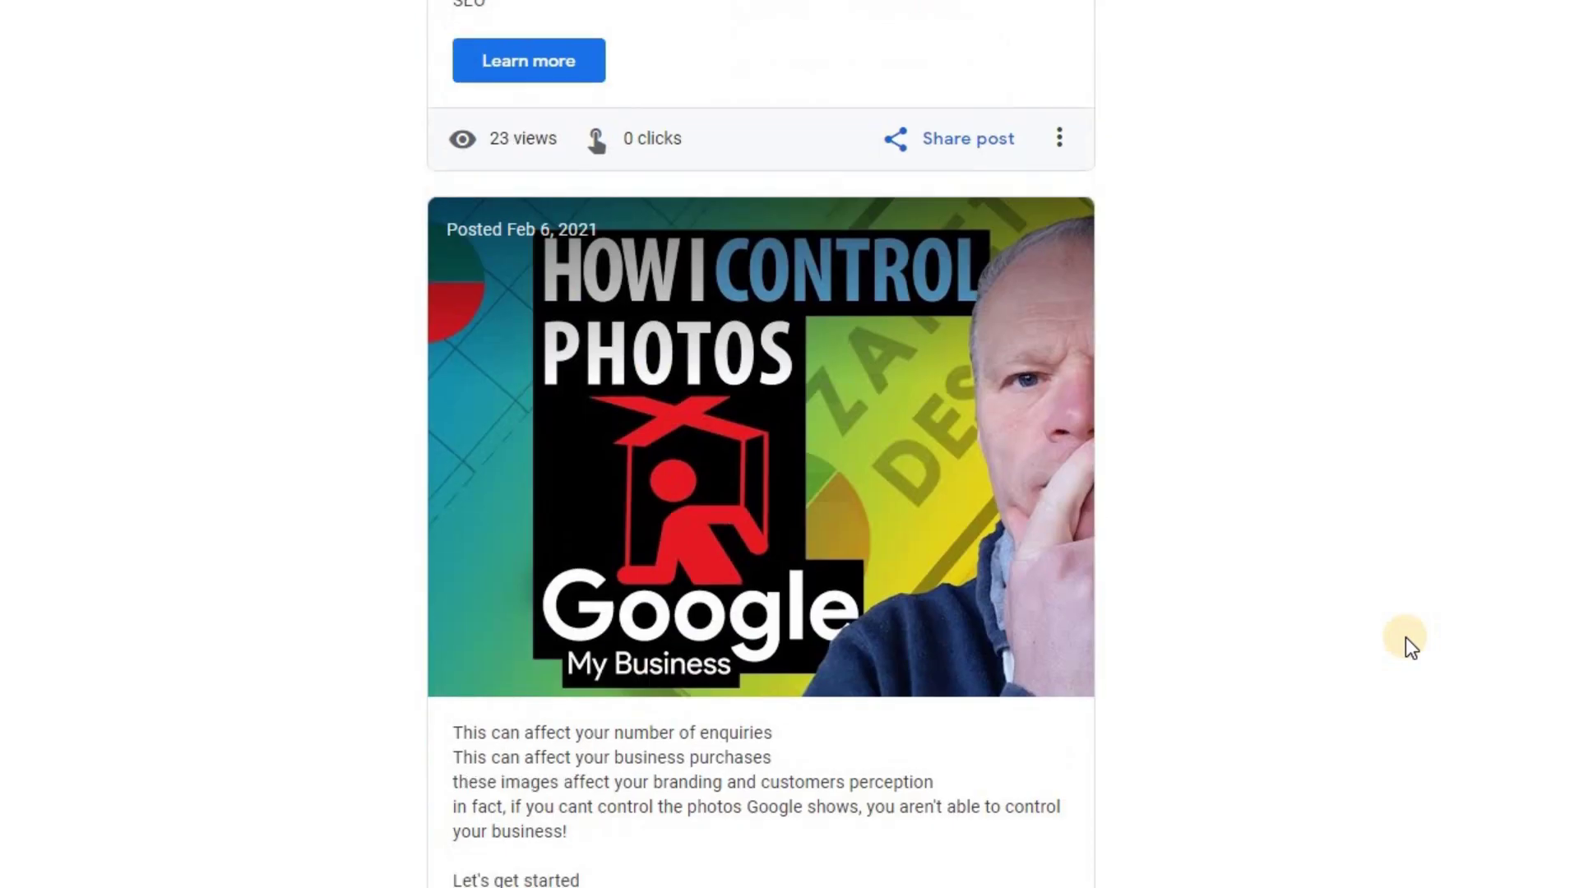
pyautogui.scroll(-5, 1406, 638)
pyautogui.scroll(-3, 1405, 638)
pyautogui.scroll(-3, 1406, 639)
pyautogui.scroll(-7, 1406, 639)
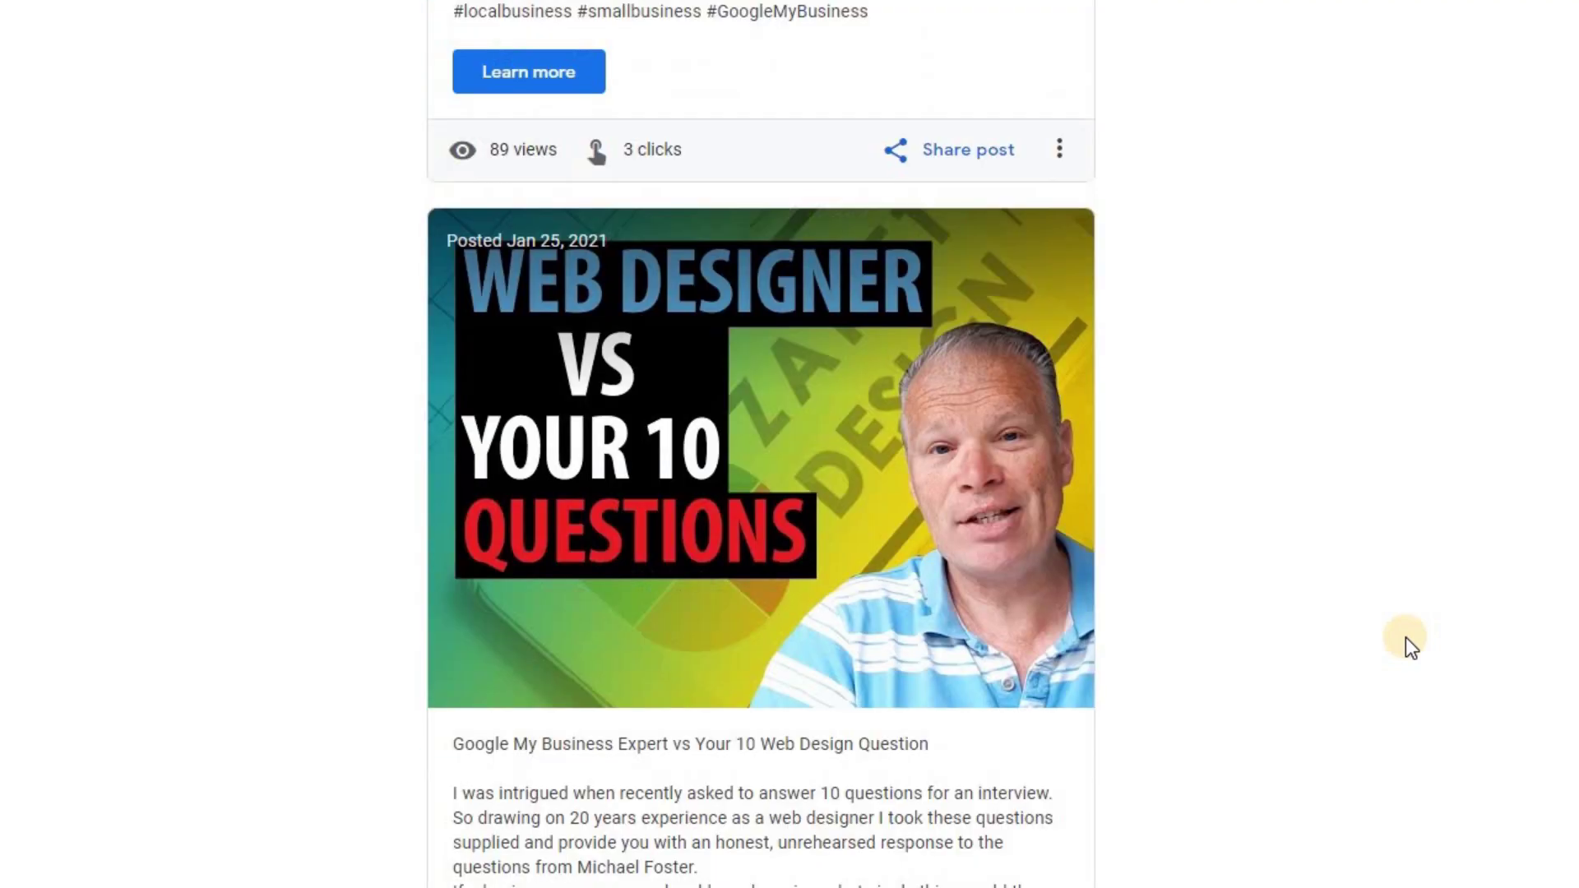
pyautogui.scroll(-4, 1405, 637)
pyautogui.scroll(-5, 1406, 637)
pyautogui.scroll(-7, 1406, 639)
pyautogui.scroll(-4, 1405, 638)
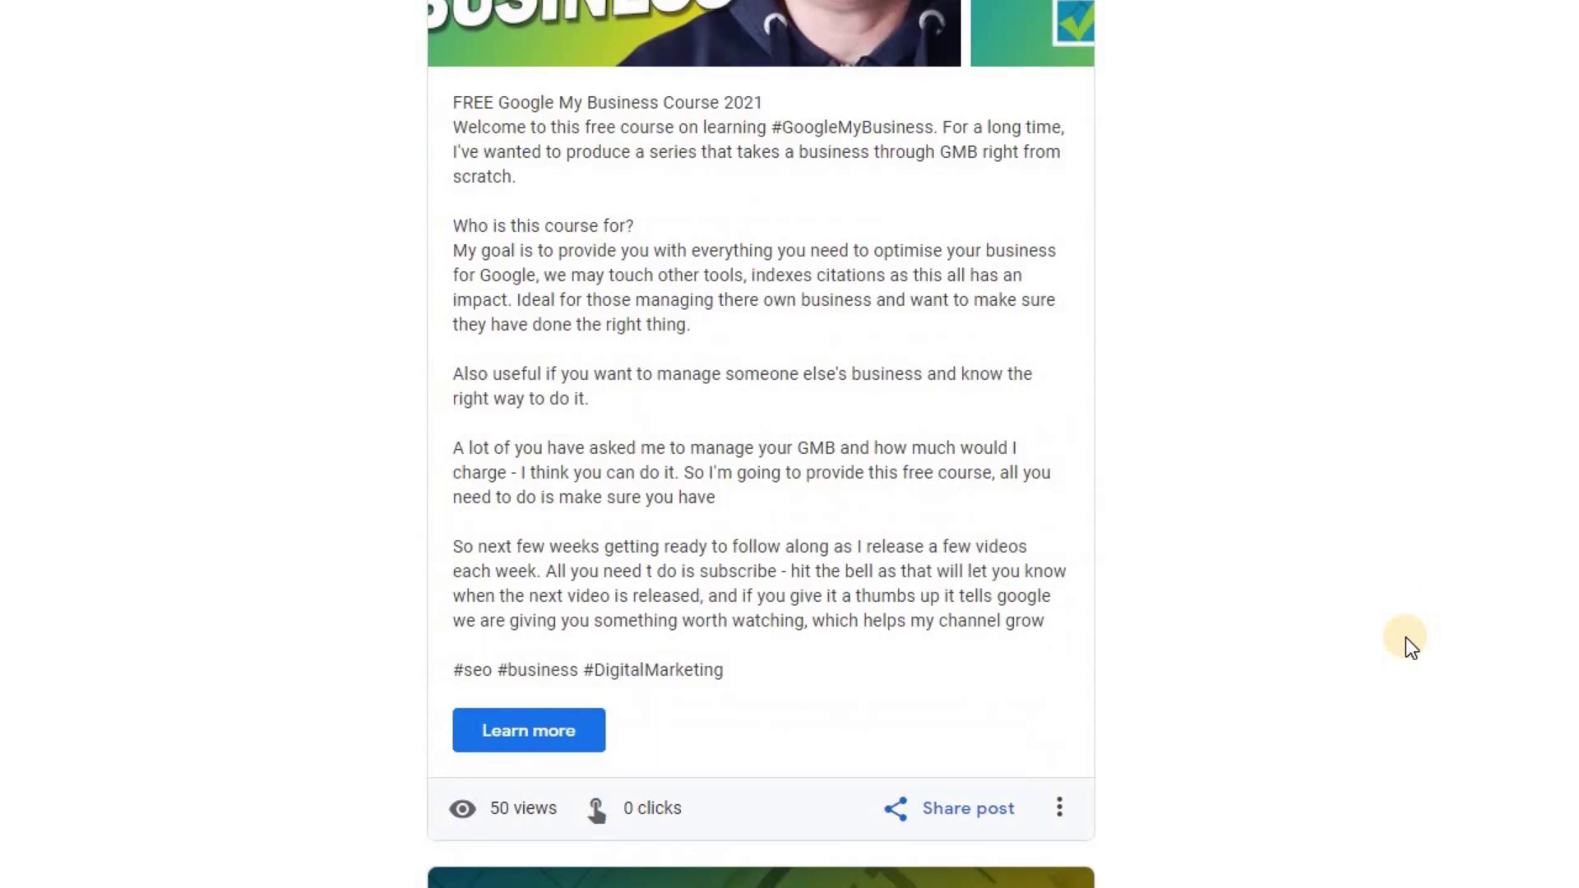
pyautogui.scroll(-5, 1405, 638)
pyautogui.scroll(-2, 1405, 637)
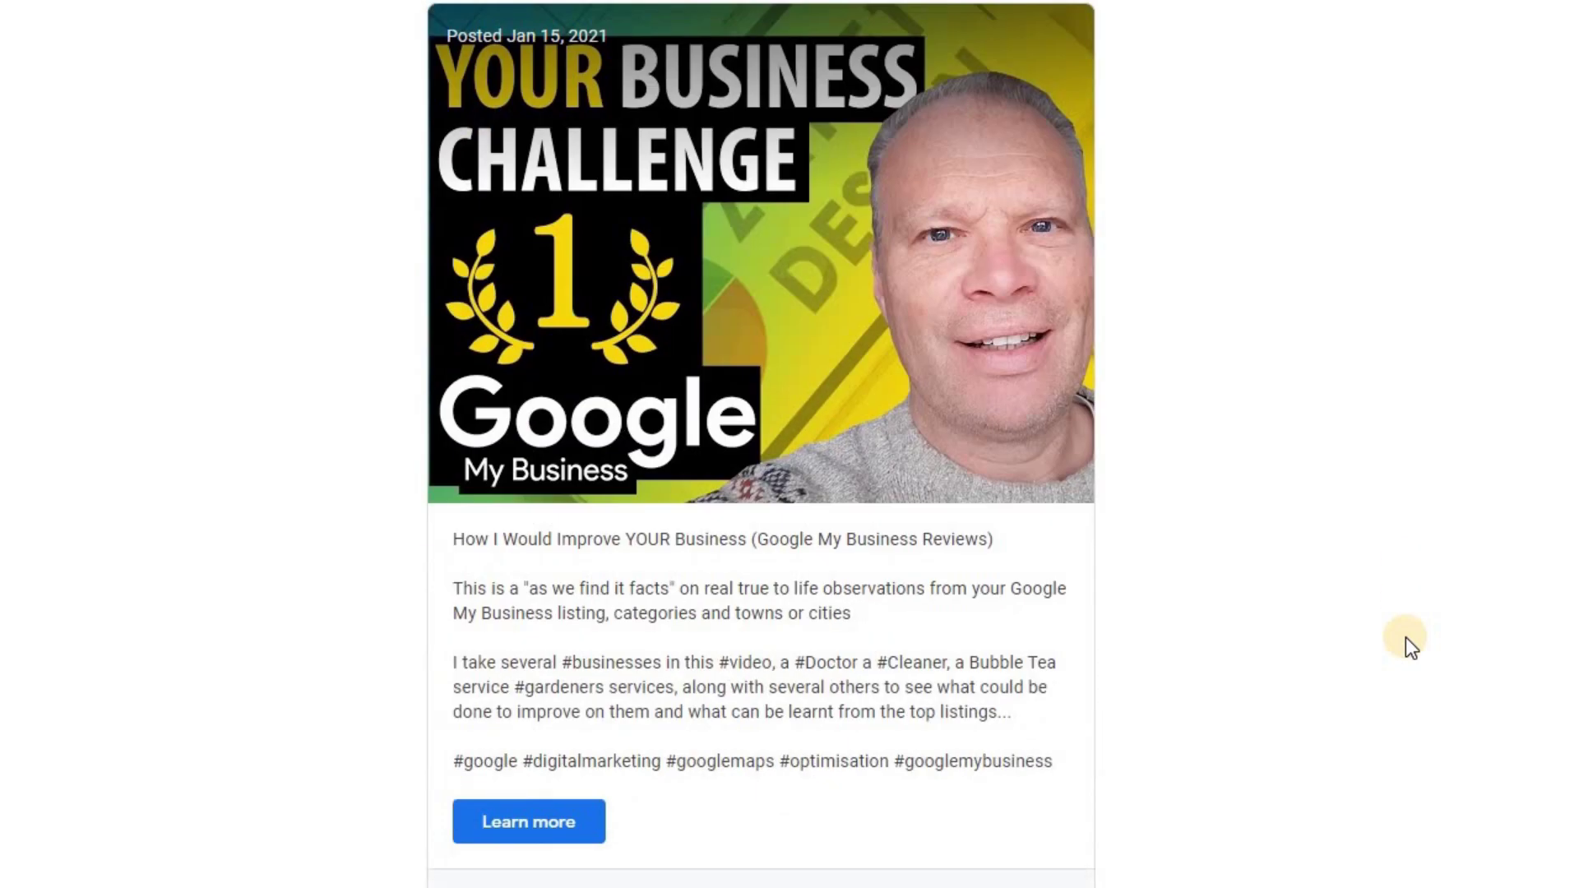
pyautogui.scroll(5, 1406, 638)
pyautogui.scroll(5, 1405, 639)
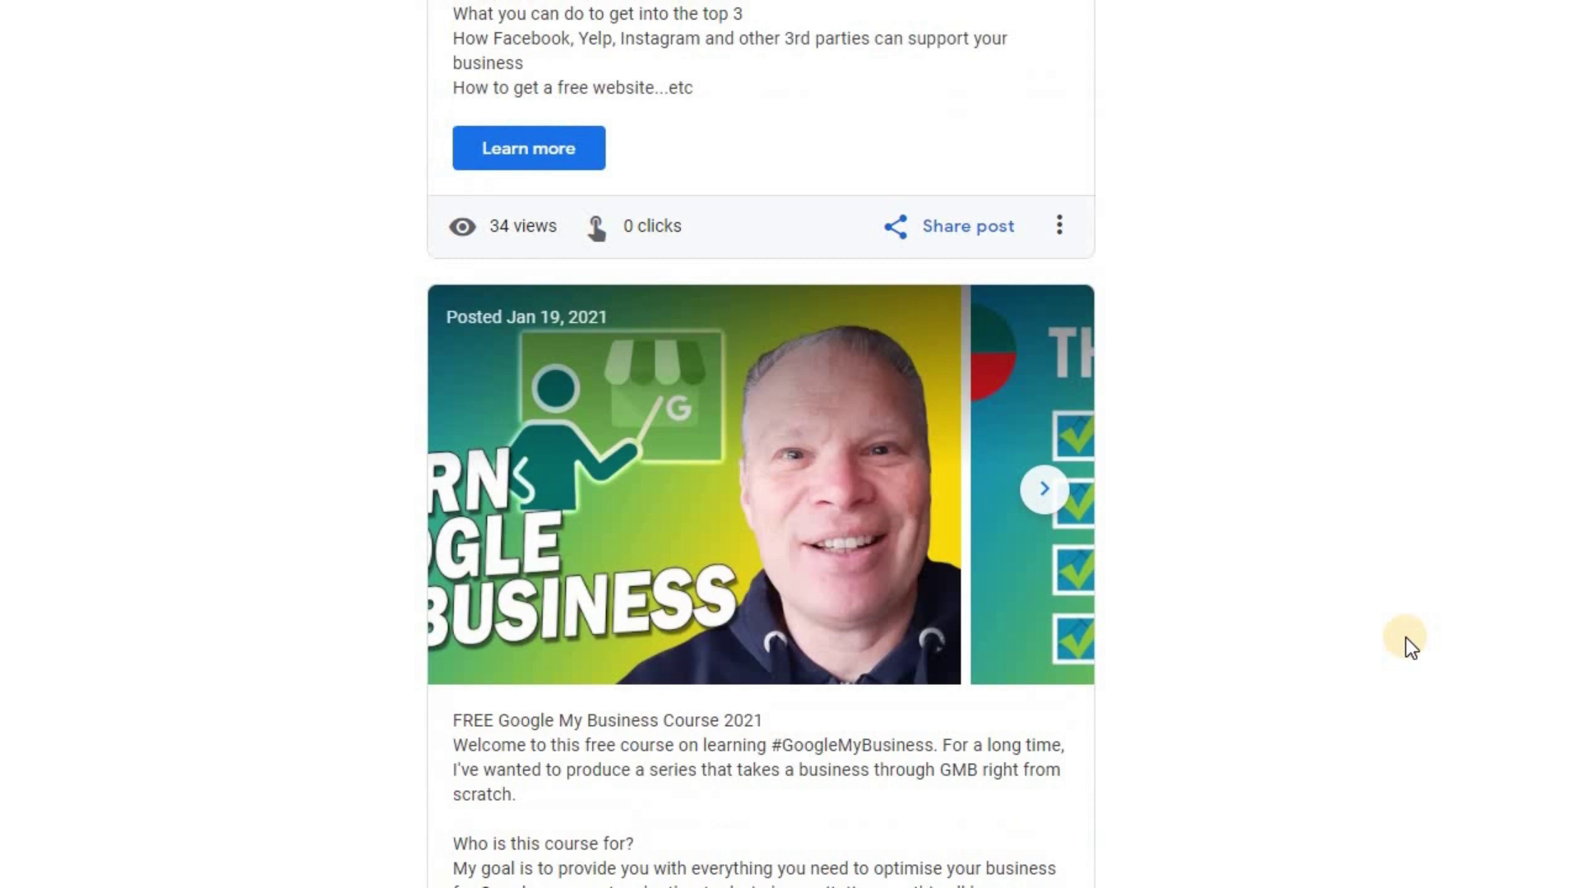
pyautogui.scroll(5, 1406, 638)
pyautogui.scroll(-5, 1405, 639)
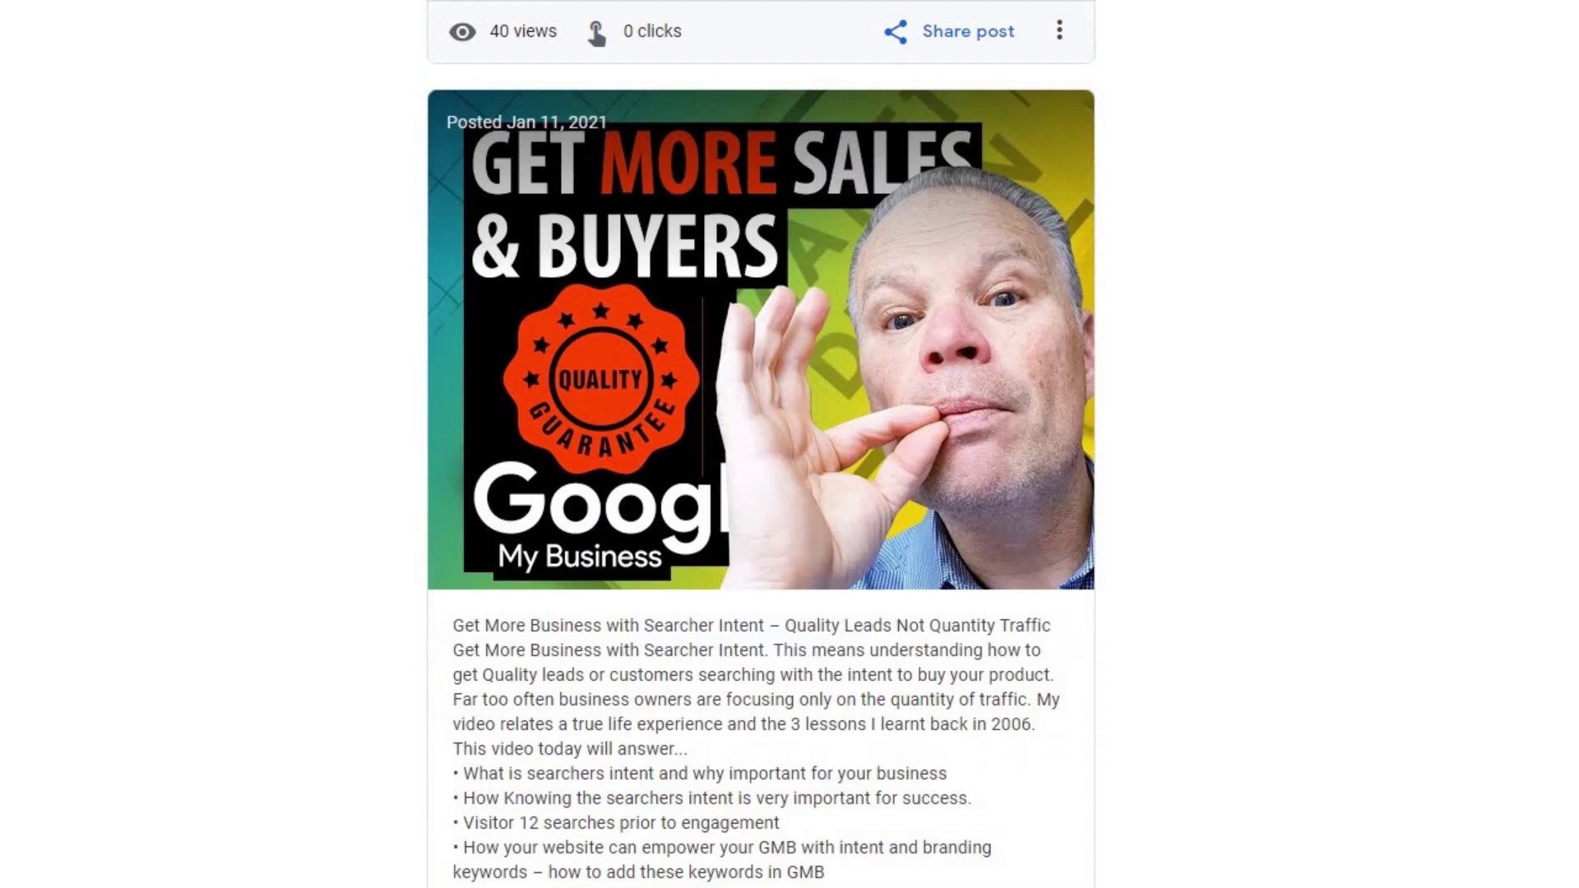
pyautogui.scroll(-5, 1406, 639)
pyautogui.scroll(-5, 1405, 639)
pyautogui.scroll(-5, 1405, 638)
pyautogui.scroll(-5, 1406, 638)
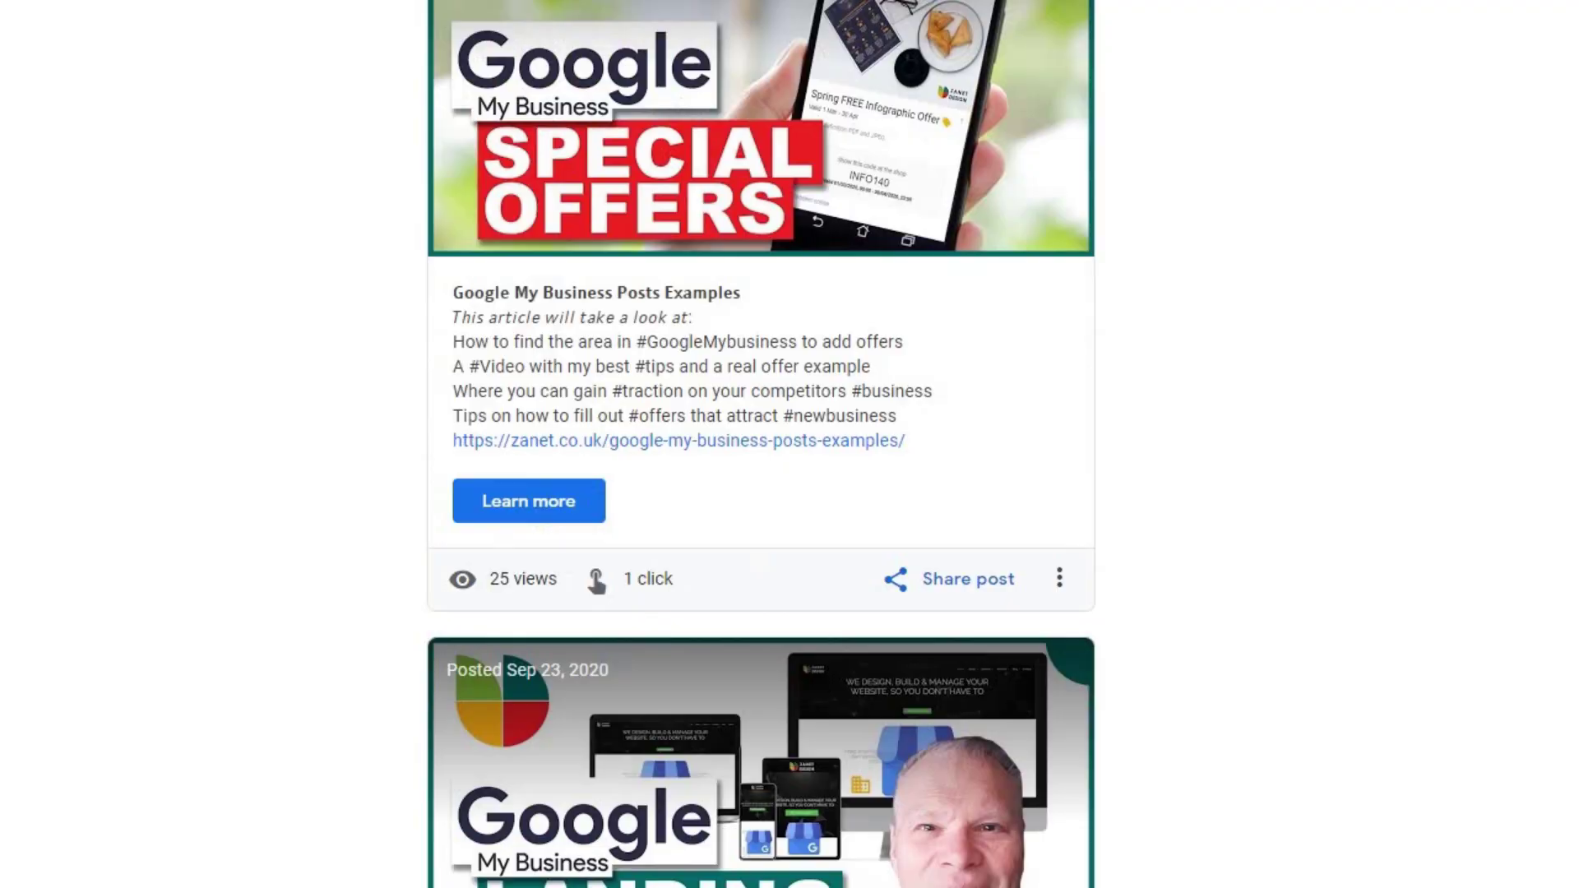
pyautogui.scroll(-5, 1405, 638)
pyautogui.scroll(-5, 1405, 638)
pyautogui.scroll(-5, 1405, 638)
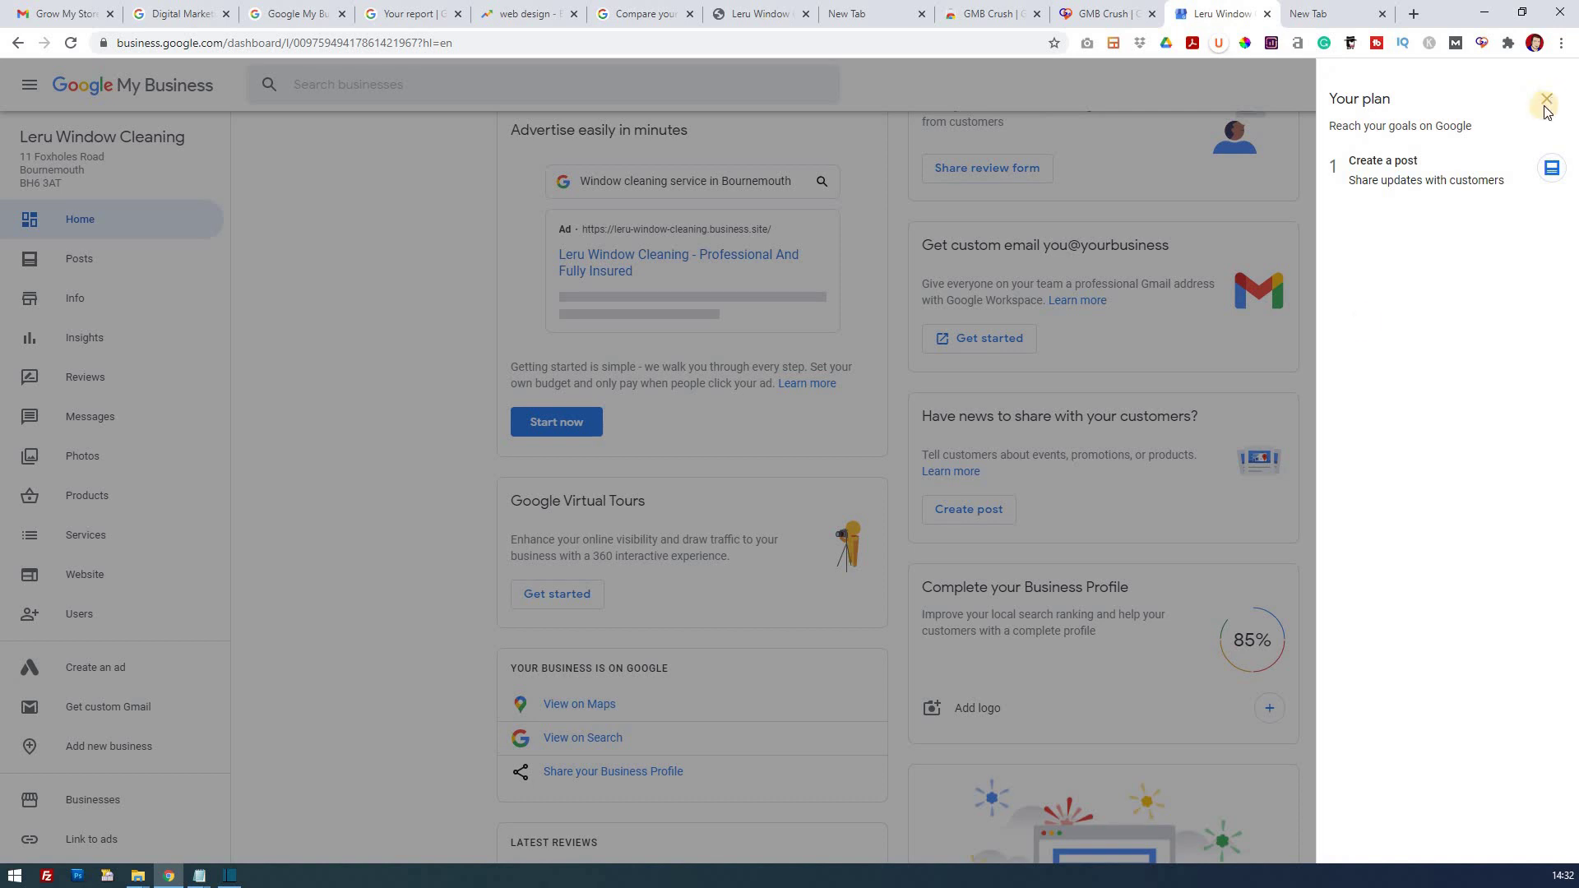
# Step: Dismiss the Your plan side panel on the Google My Business dashboard
pyautogui.click(1548, 98)
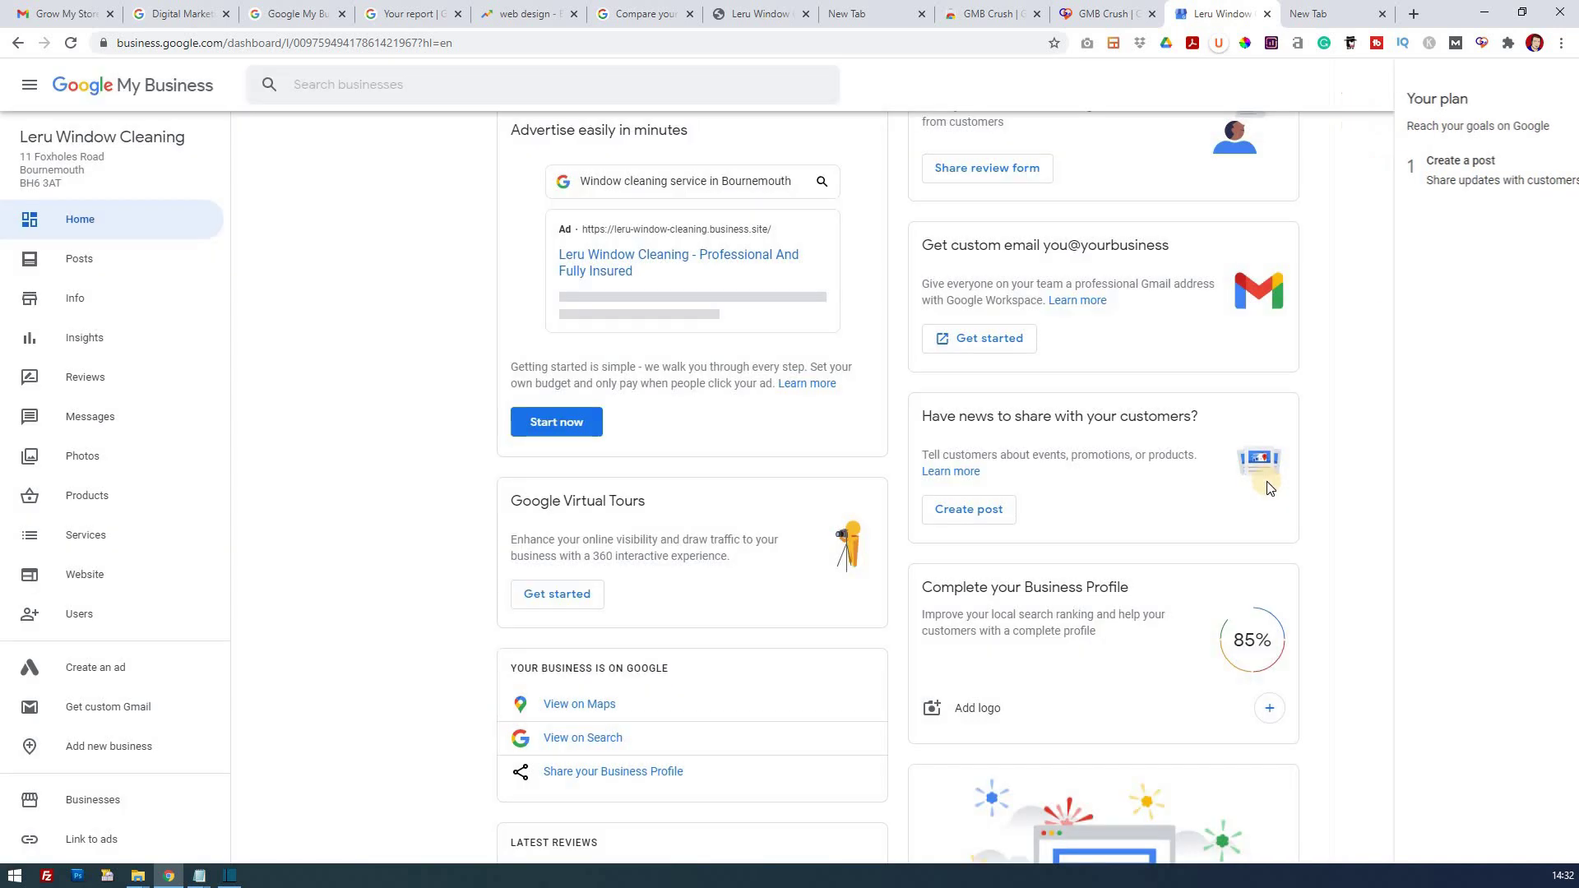
pyautogui.scroll(-1, 1253, 401)
pyautogui.scroll(-1, 1252, 401)
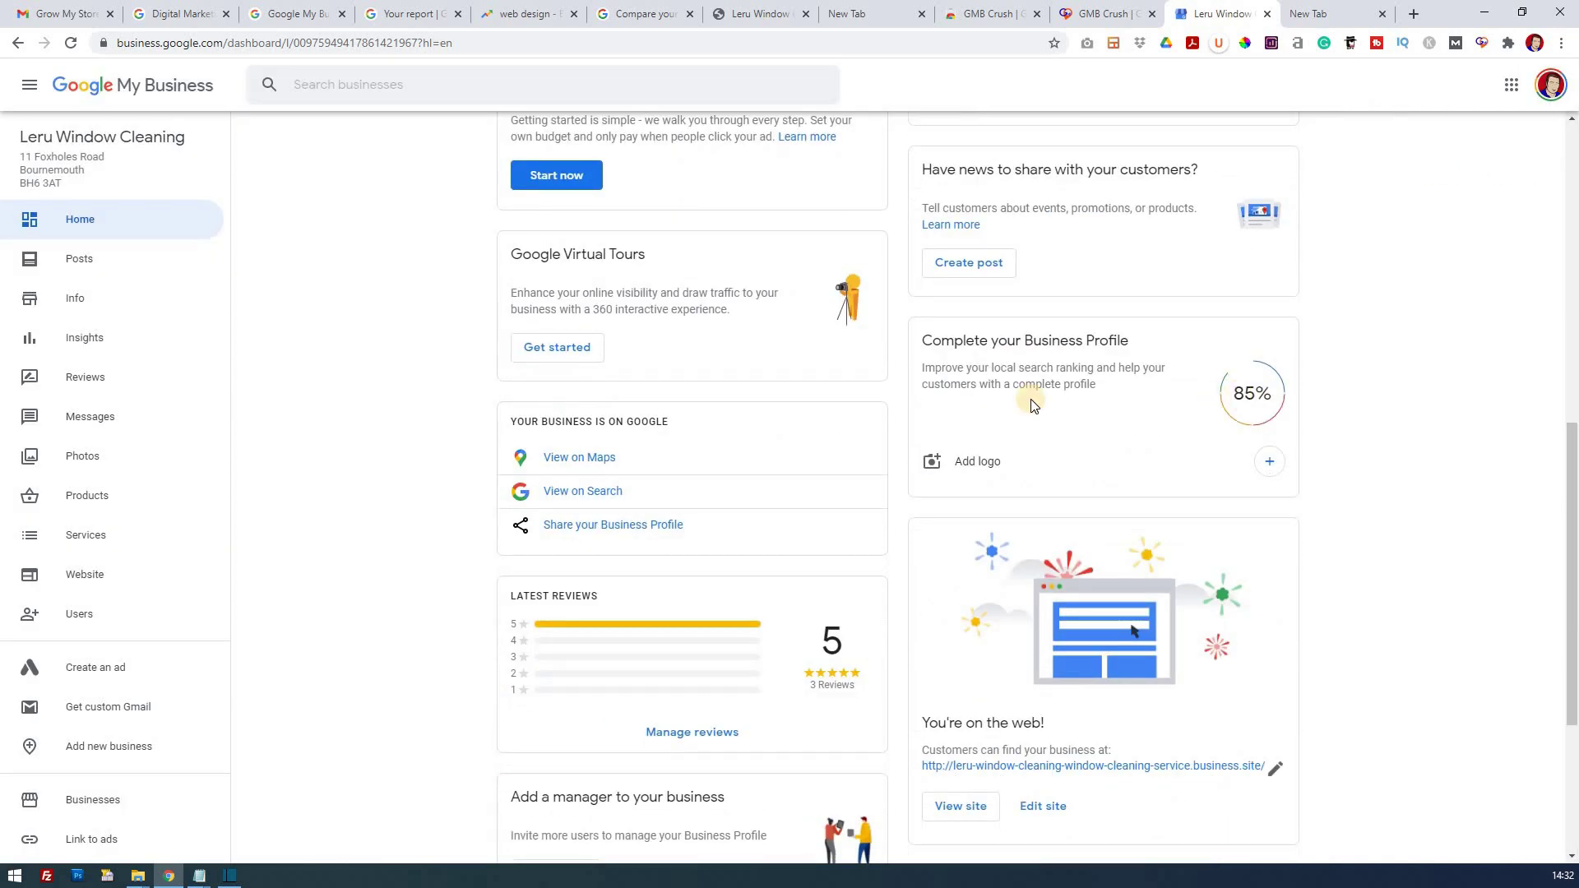
pyautogui.scroll(-1, 1033, 405)
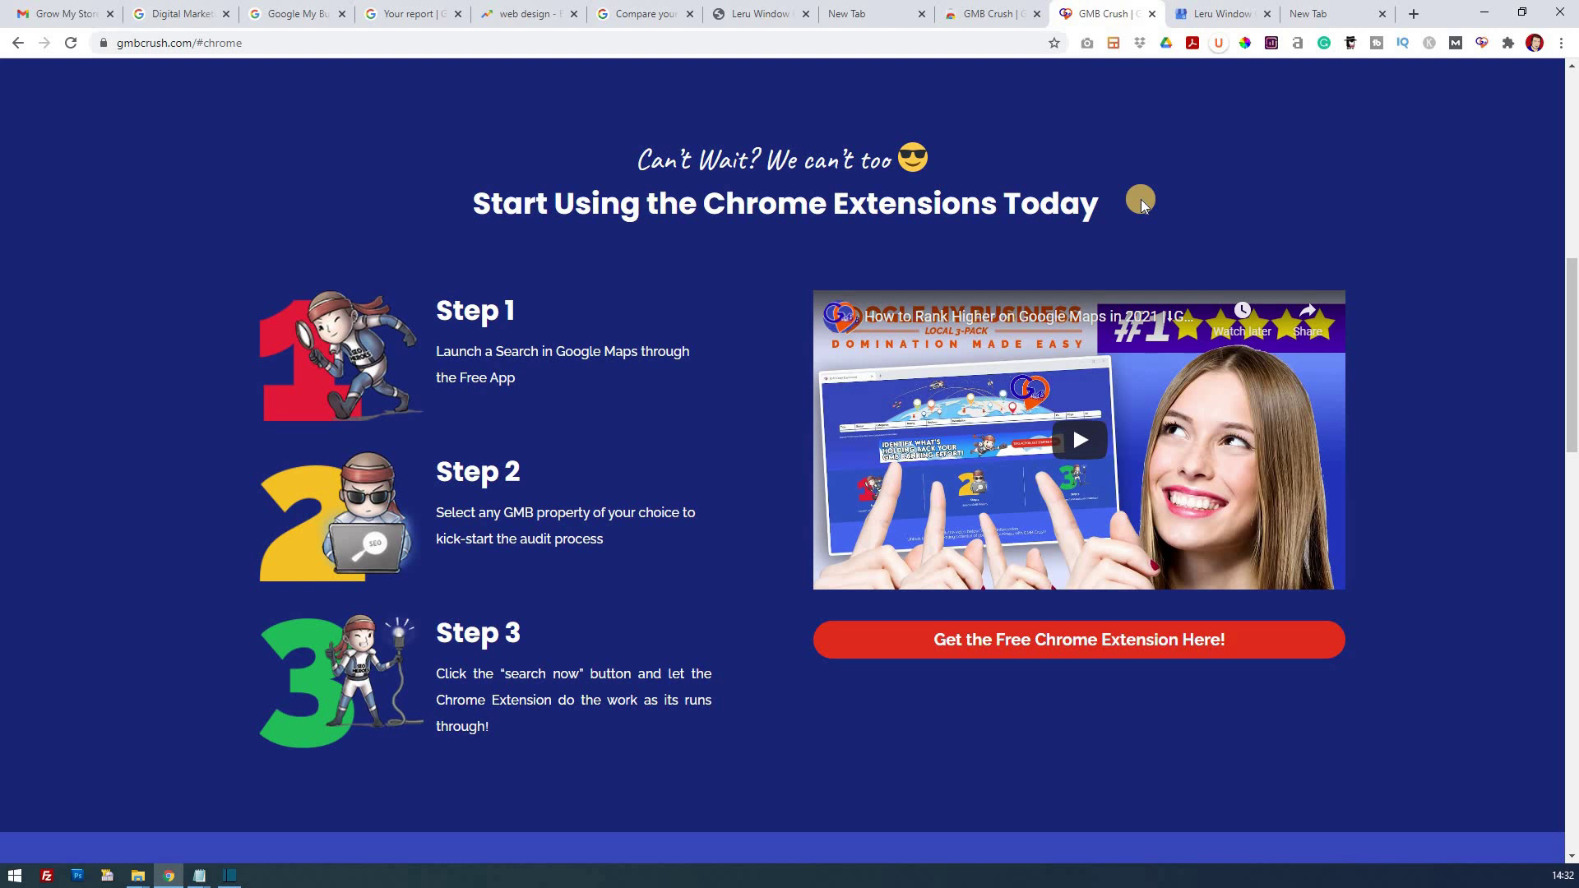
# Step: Follow the free Chrome extension link to the GMB Crush Chrome Web Store listing
pyautogui.click(1137, 639)
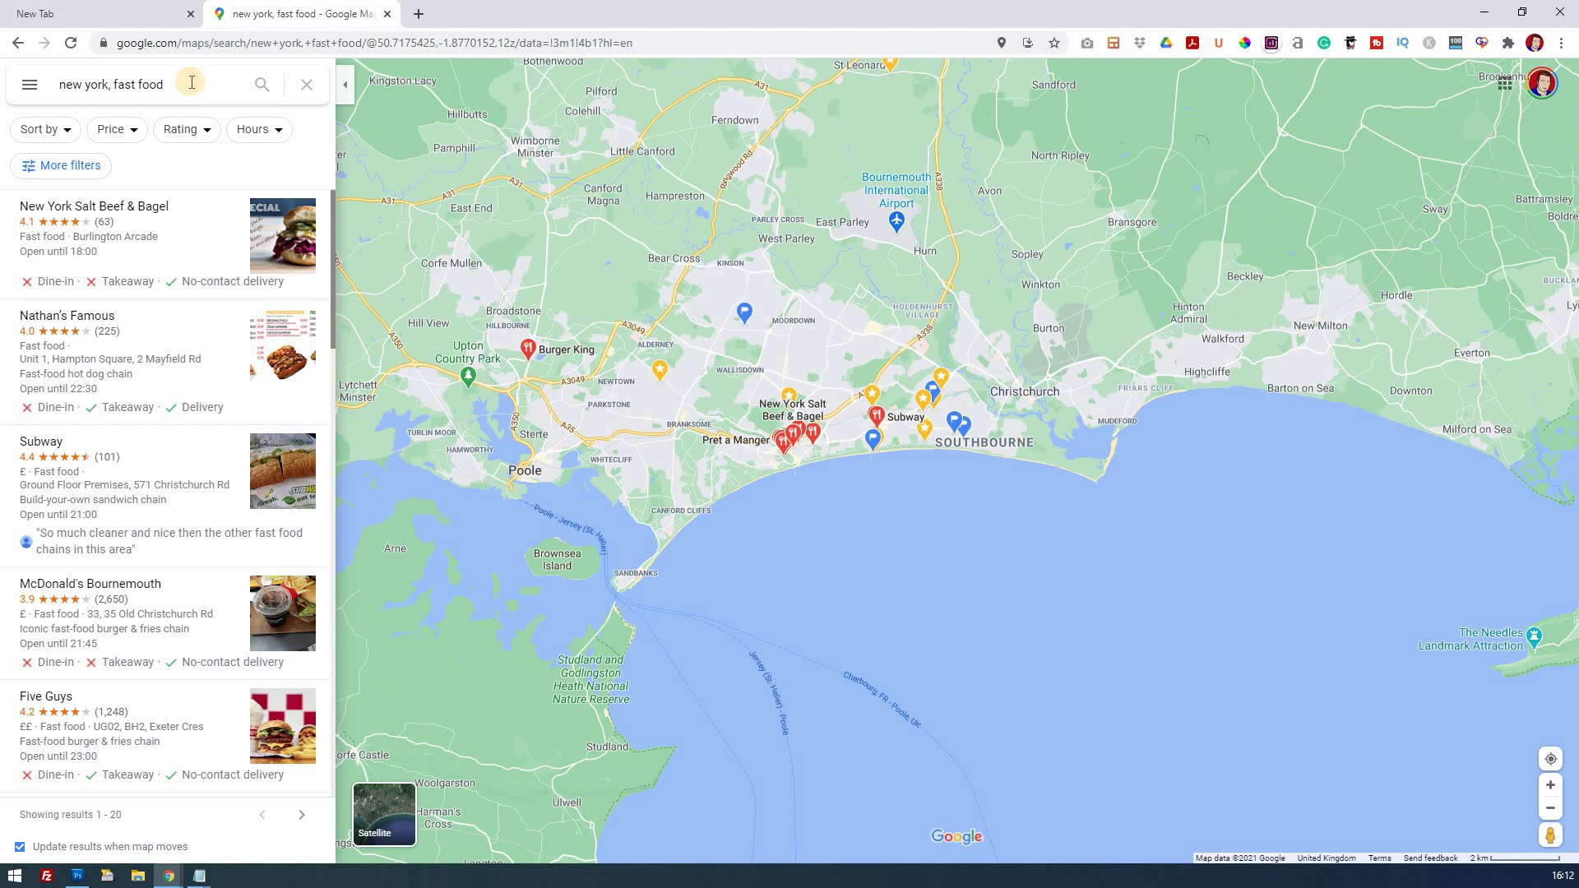
# Step: Refine the Maps search to fast food in New York, USA and run it
pyautogui.click(112, 84)
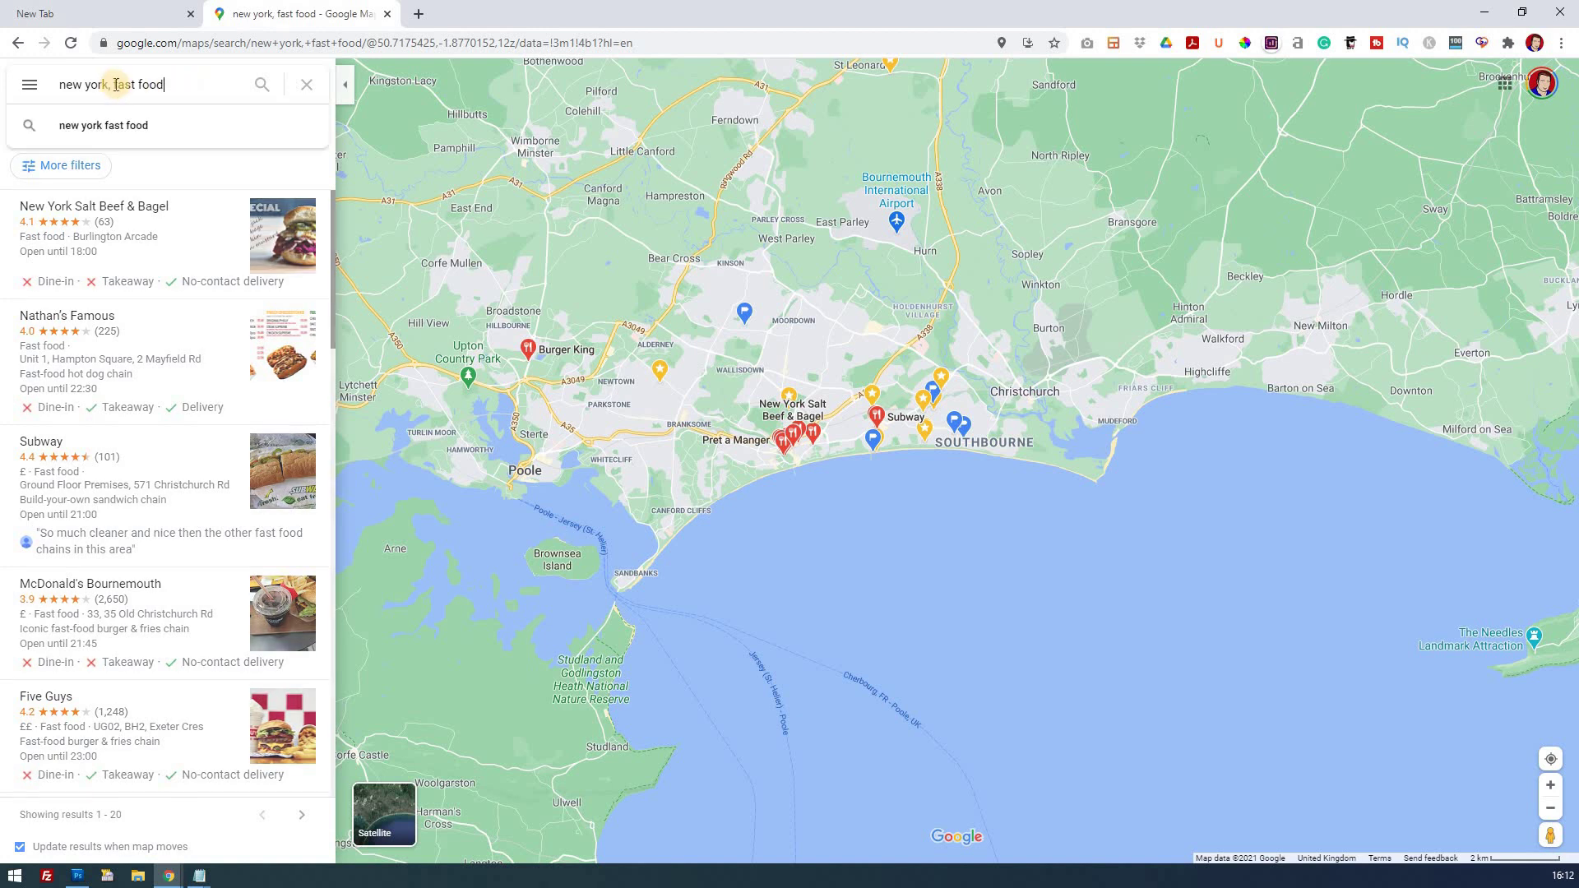
pyautogui.write('u')
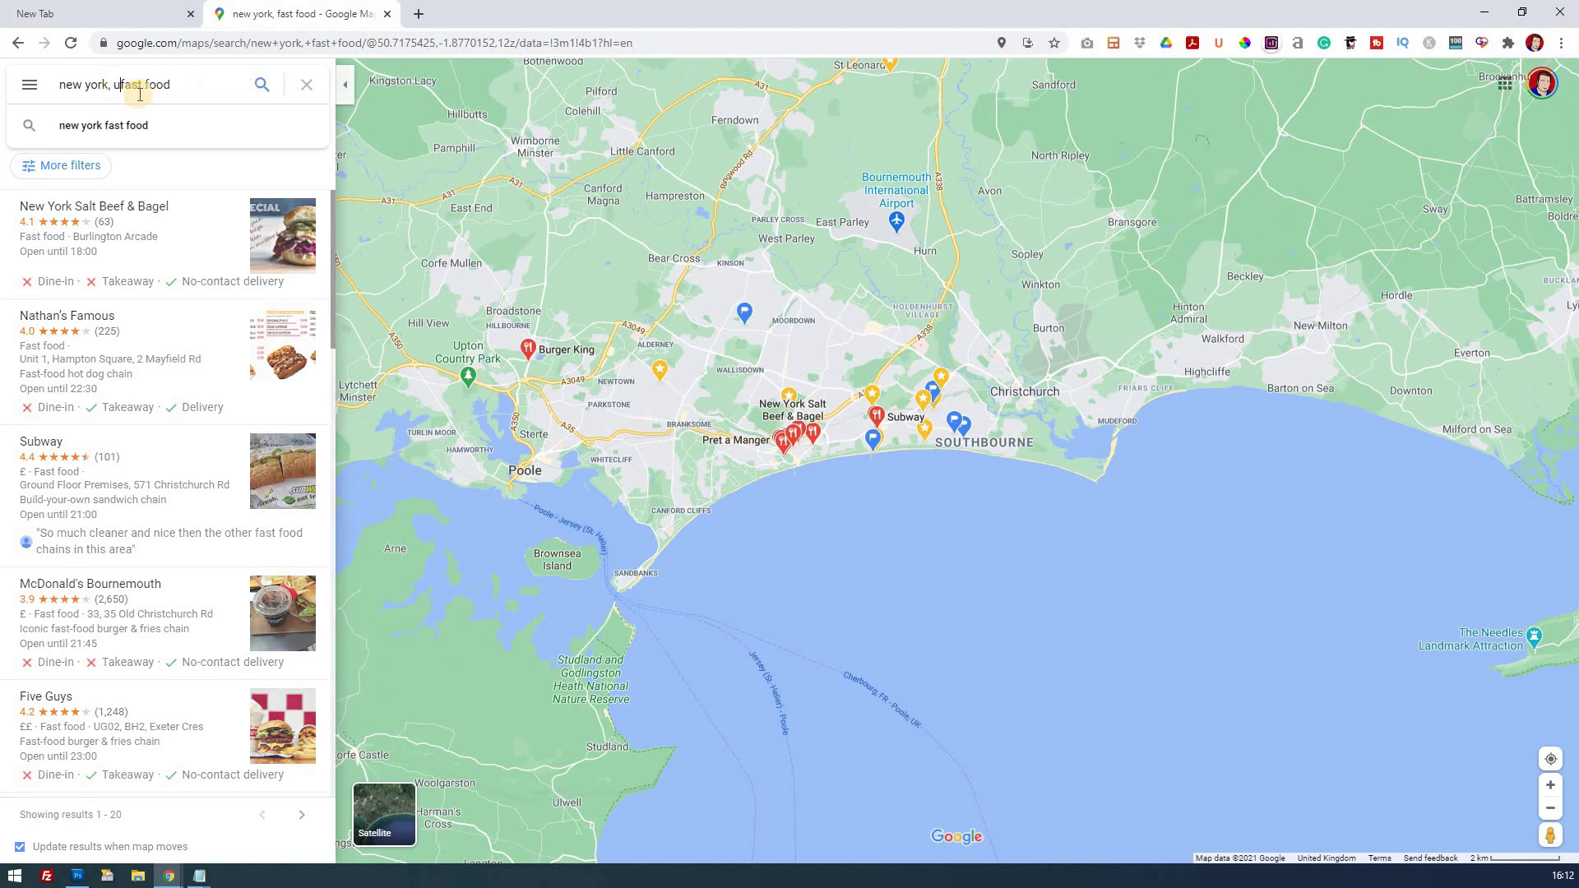
pyautogui.write('sa')
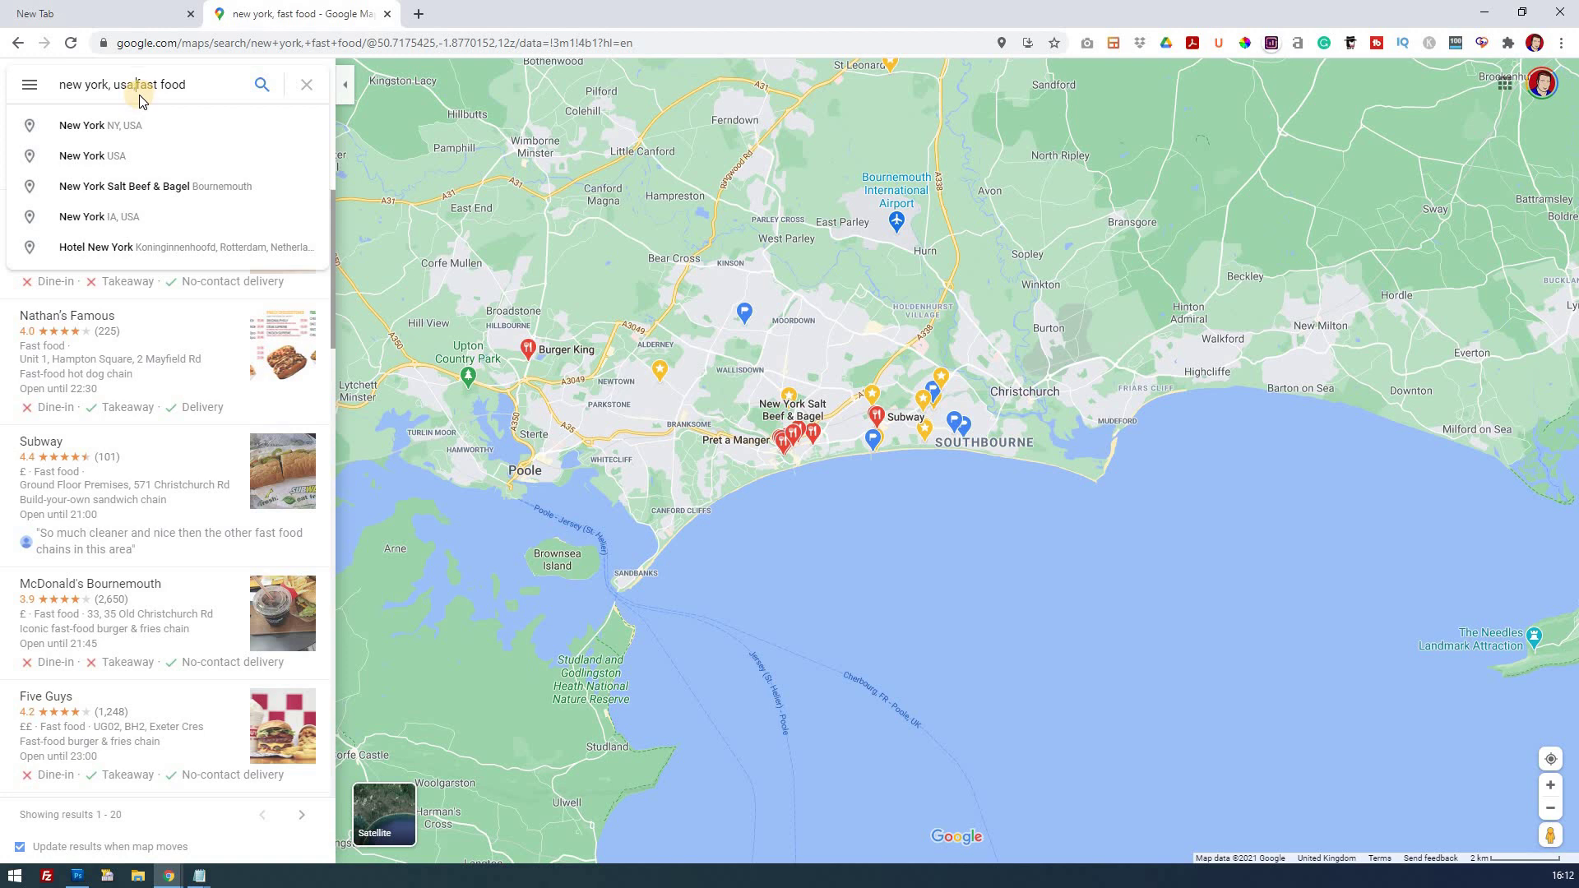
pyautogui.write(',')
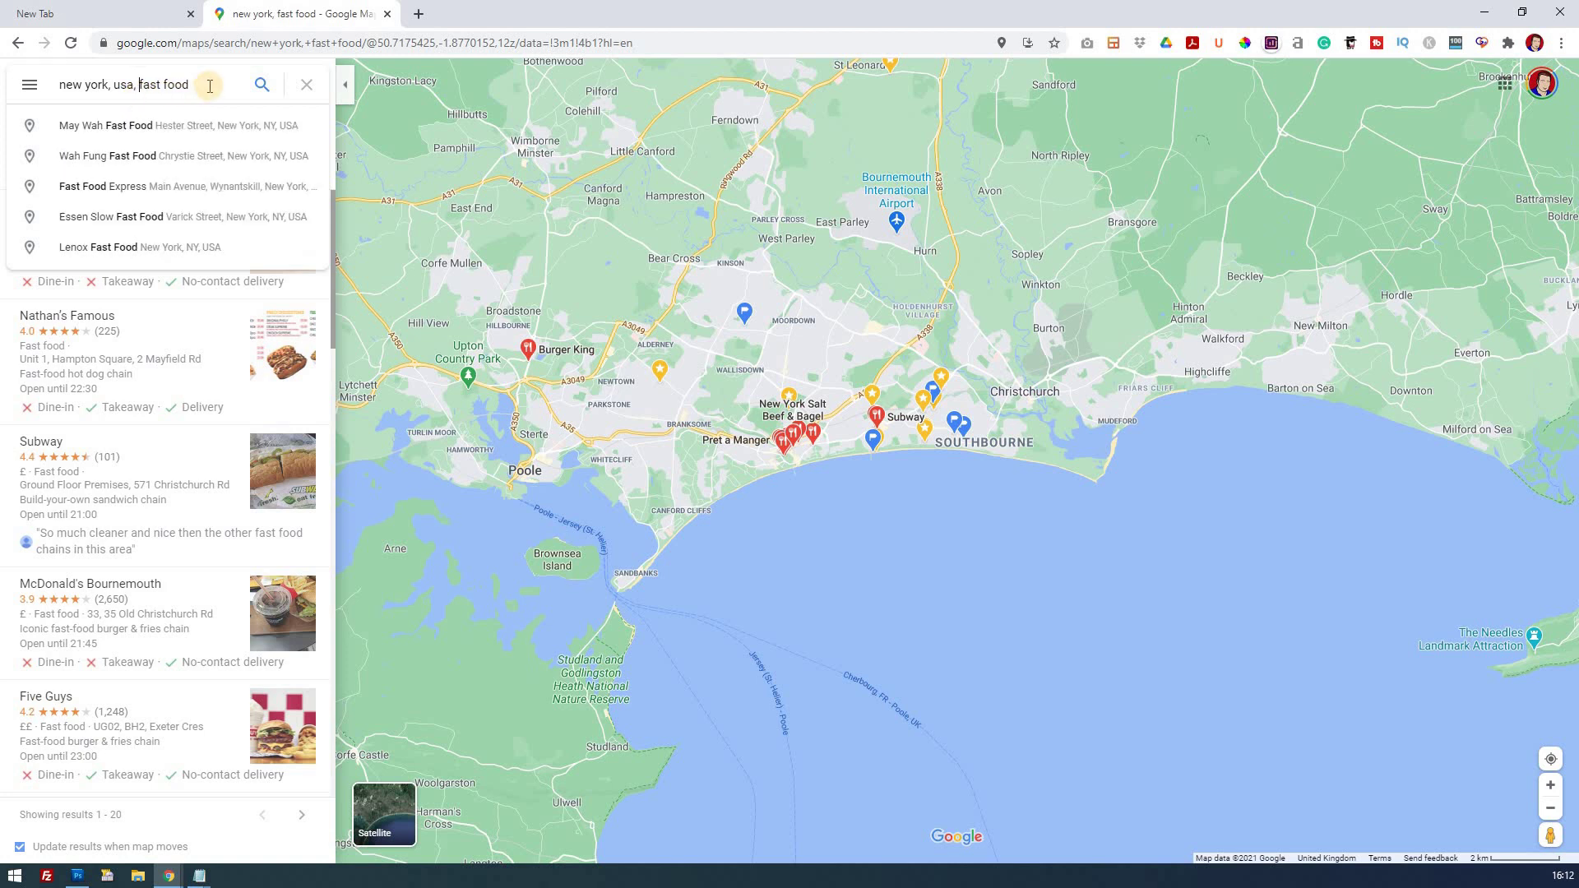
pyautogui.press('Return')
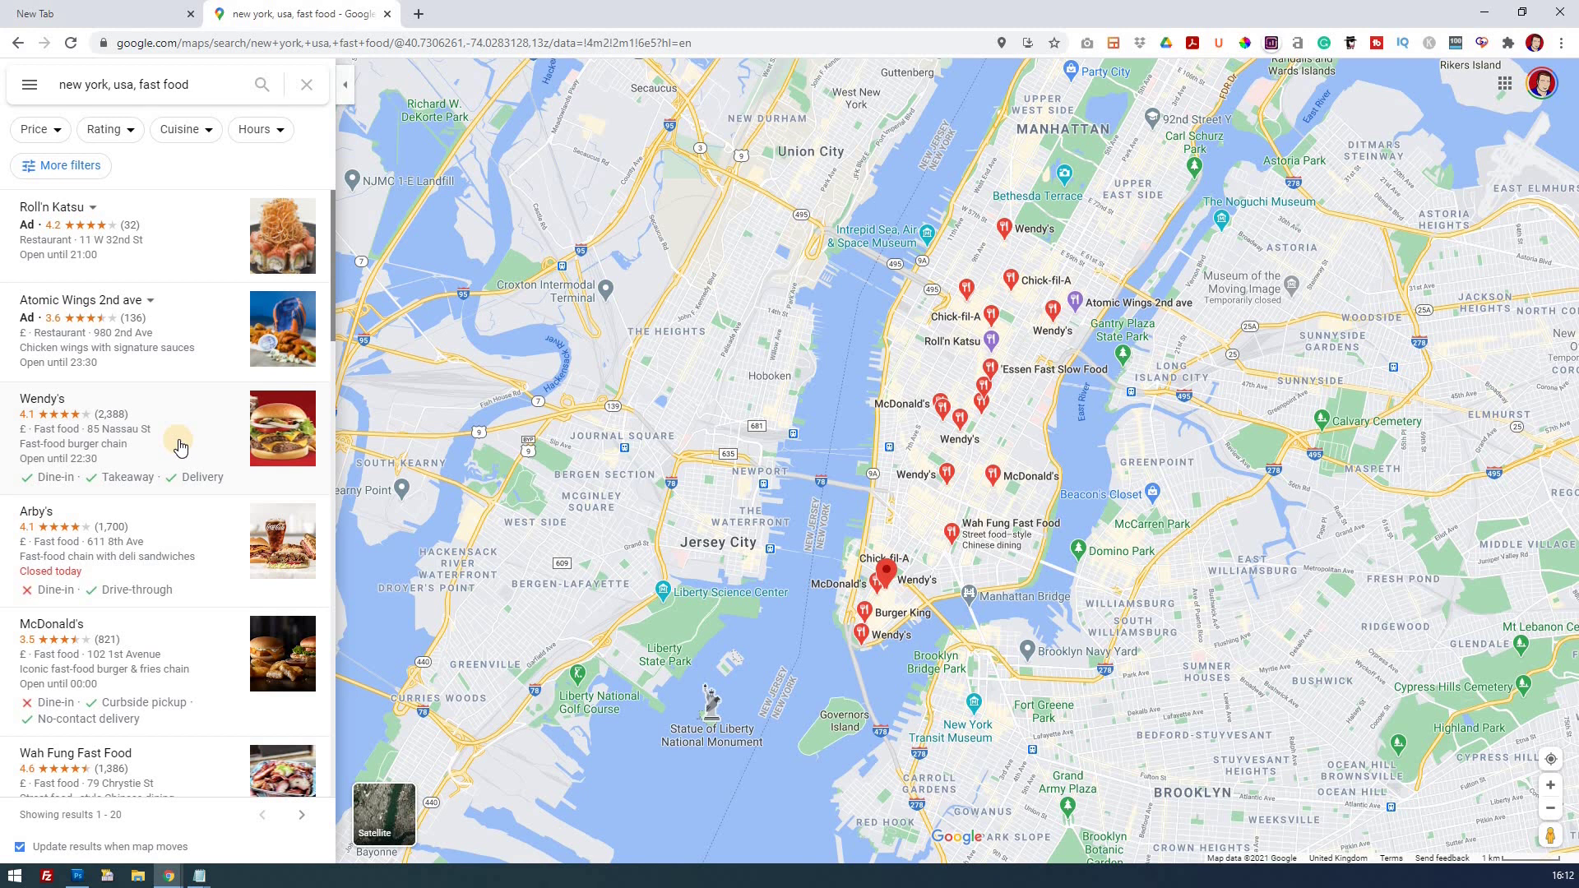
pyautogui.click(174, 439)
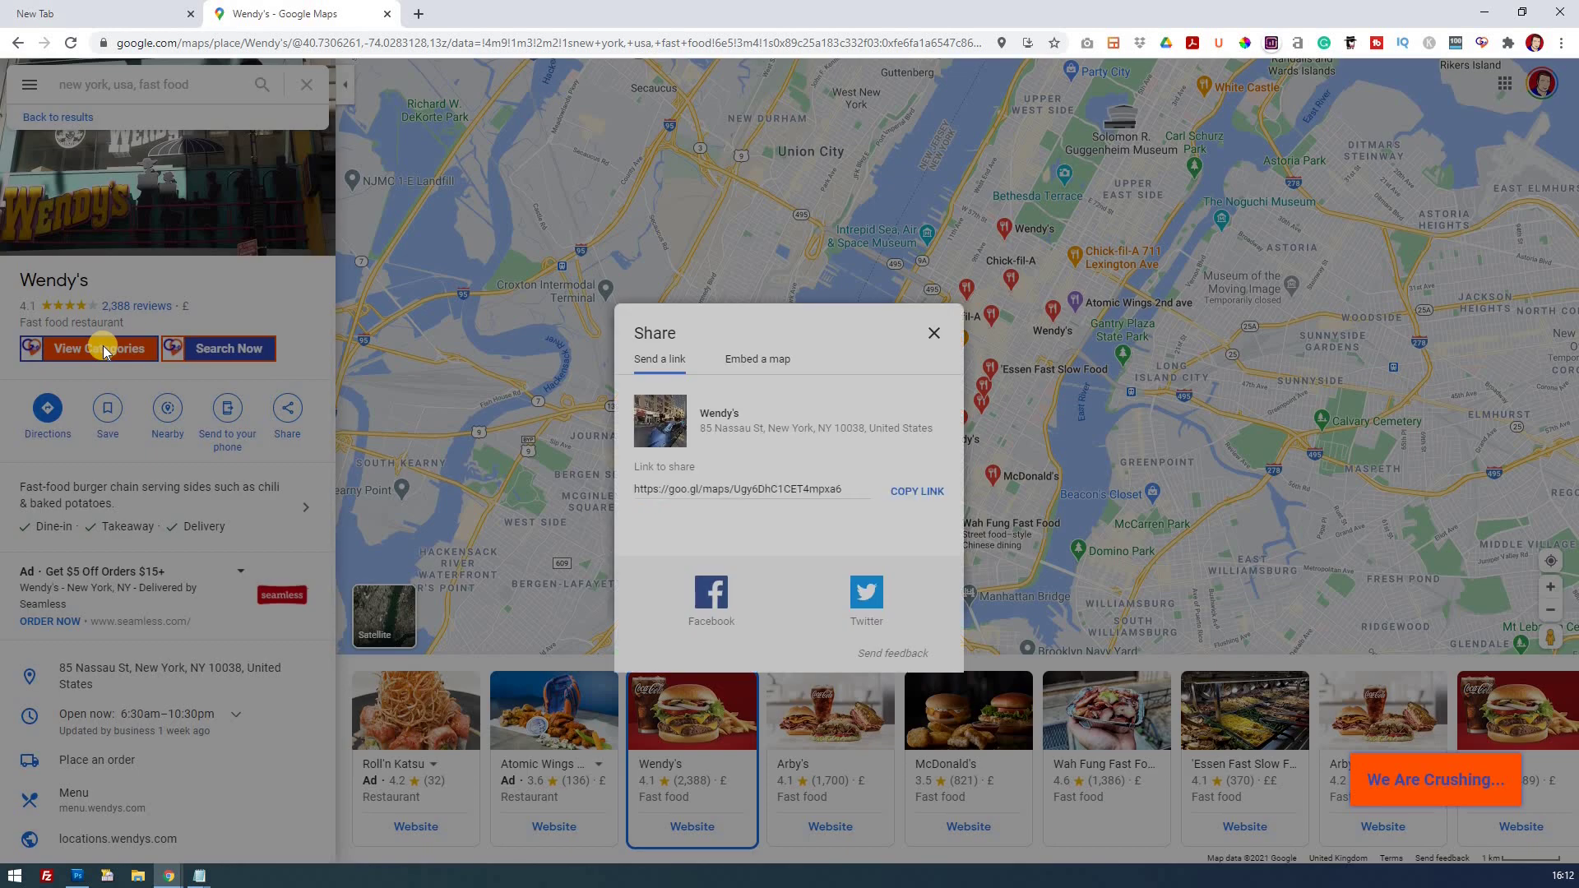
pyautogui.click(104, 346)
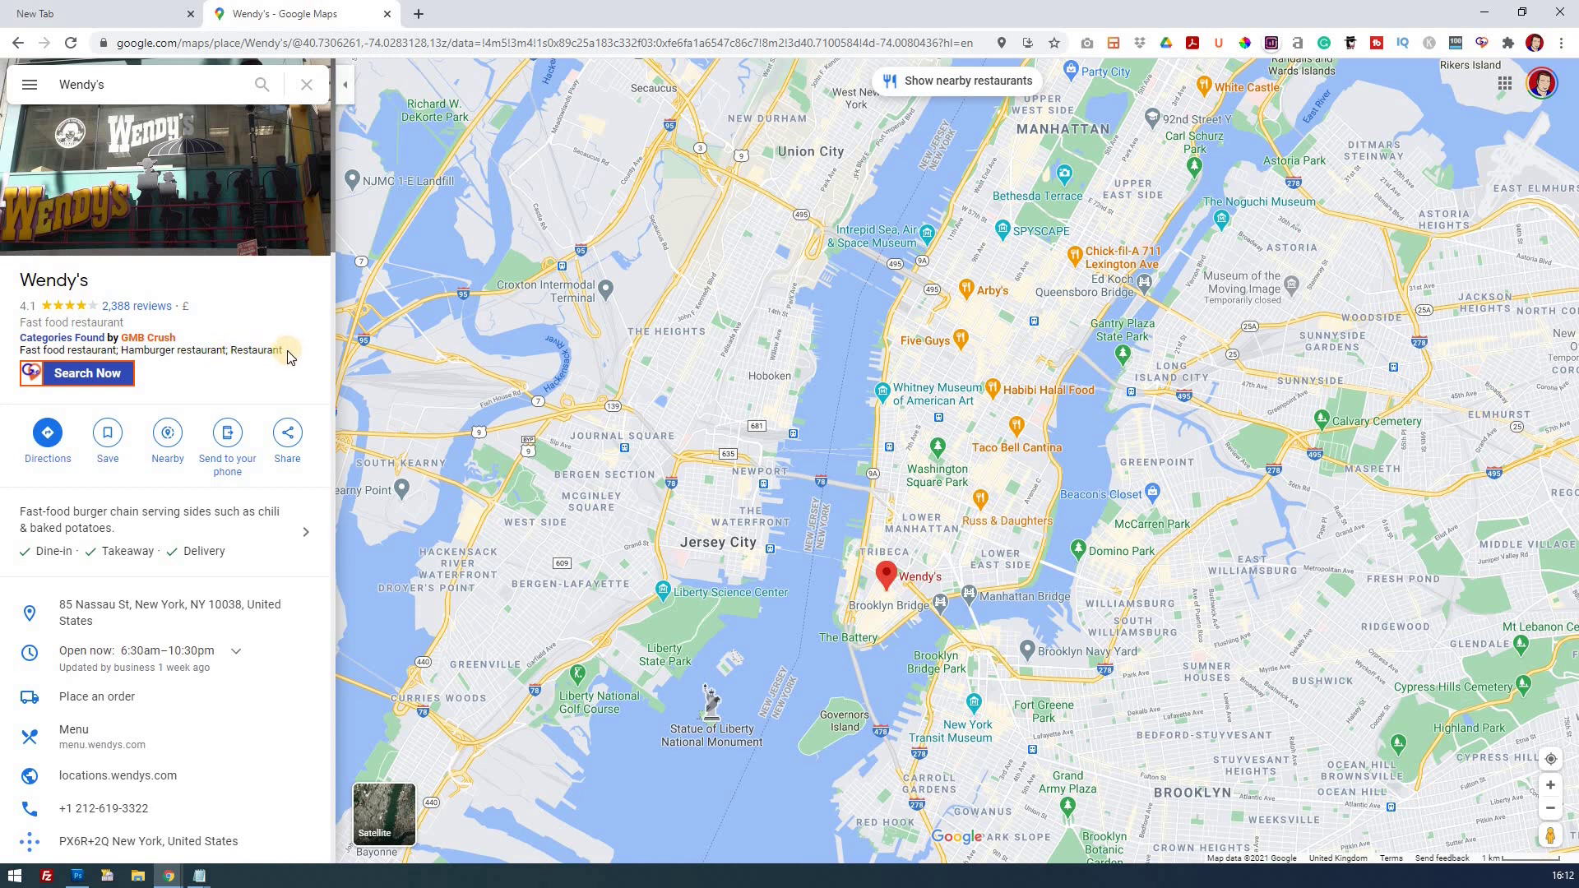
pyautogui.moveTo(284, 352); pyautogui.dragTo(232, 348)
pyautogui.doubleClick(259, 350)
pyautogui.moveTo(44, 350); pyautogui.dragTo(264, 351)
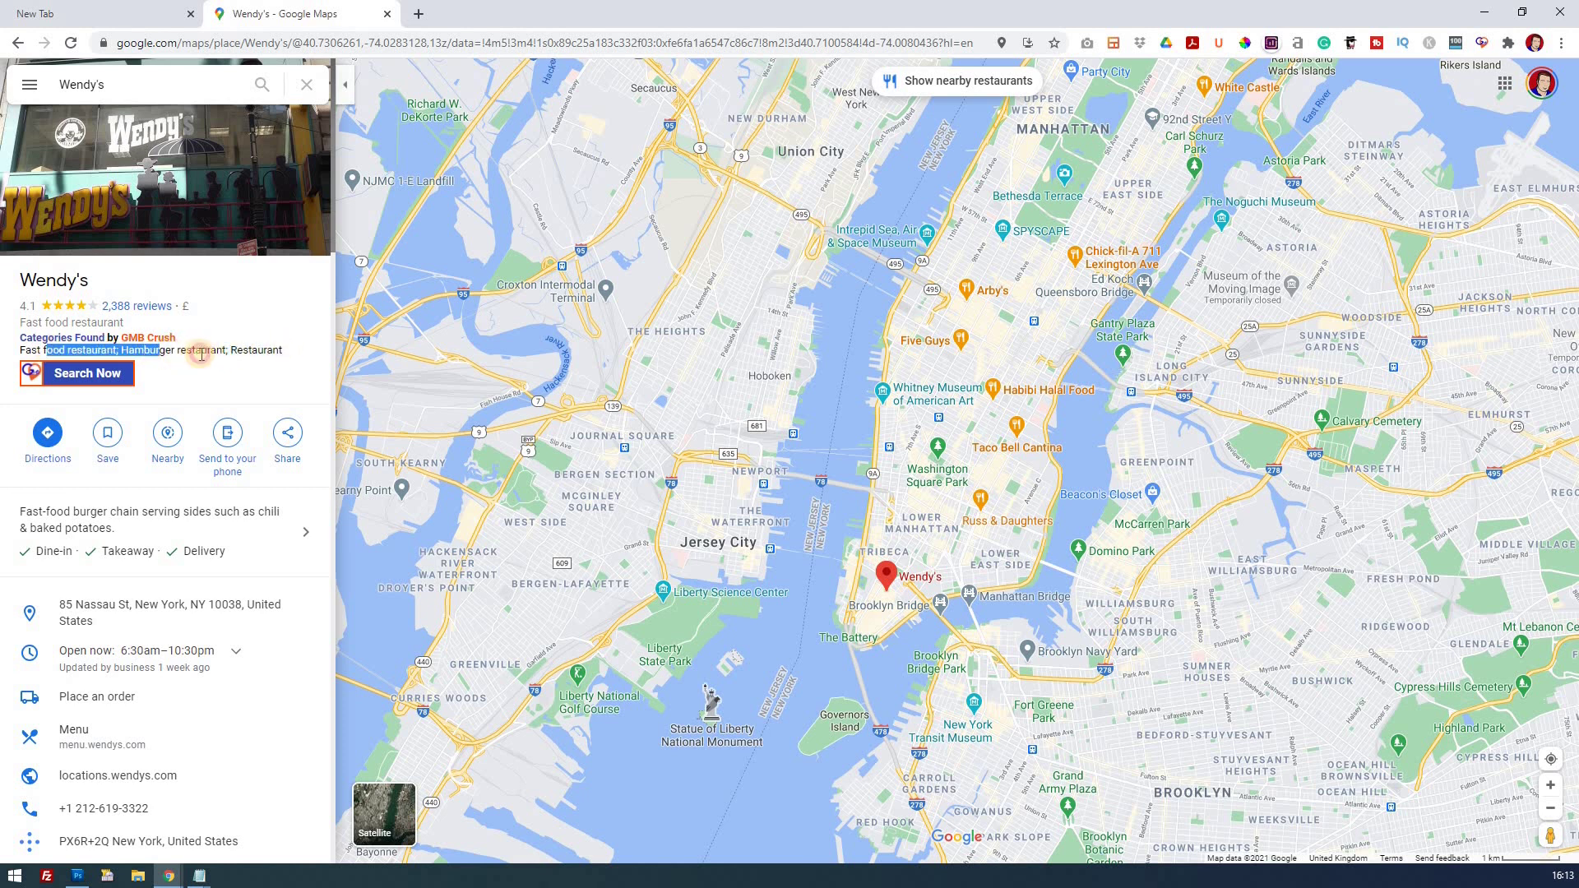
# Step: Clear the text selection on the Latest updates overlay
pyautogui.click(264, 352)
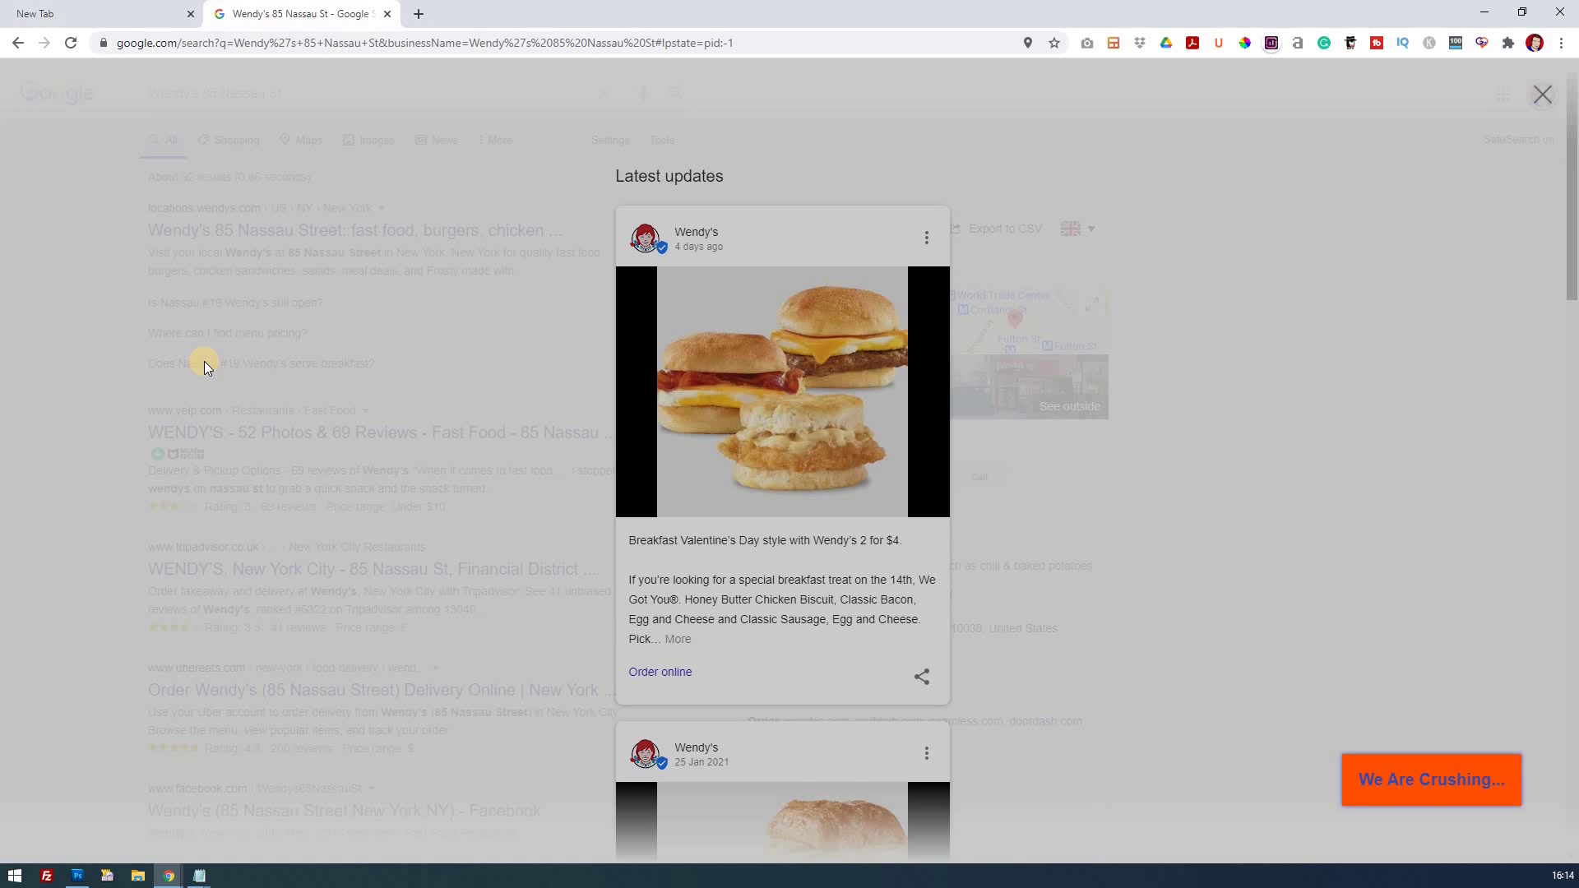
pyautogui.scroll(-5, 204, 362)
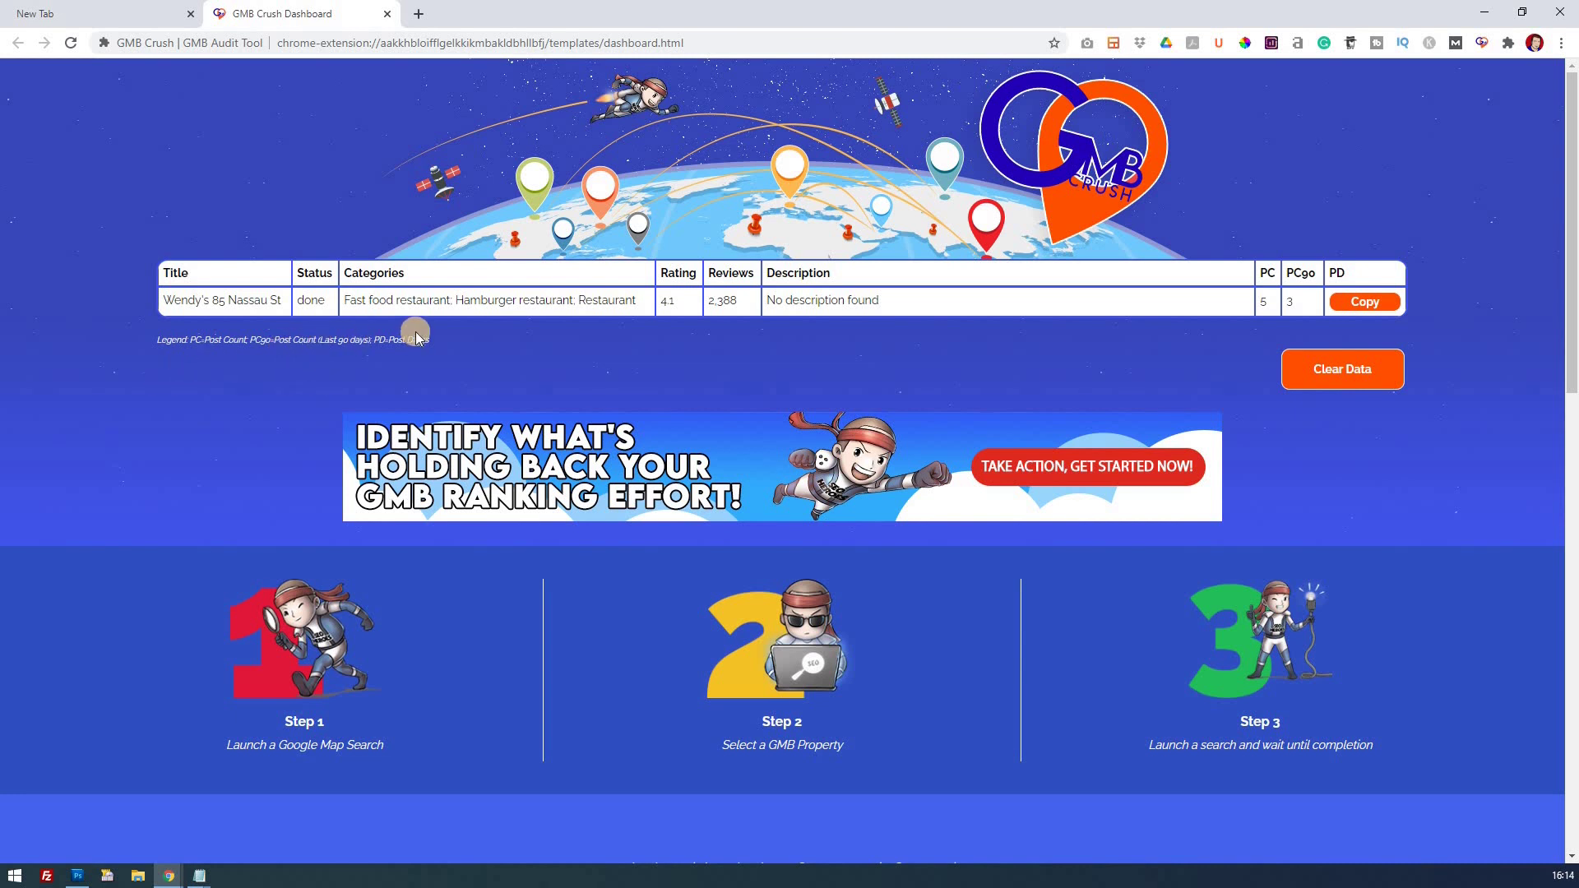
pyautogui.click(371, 306)
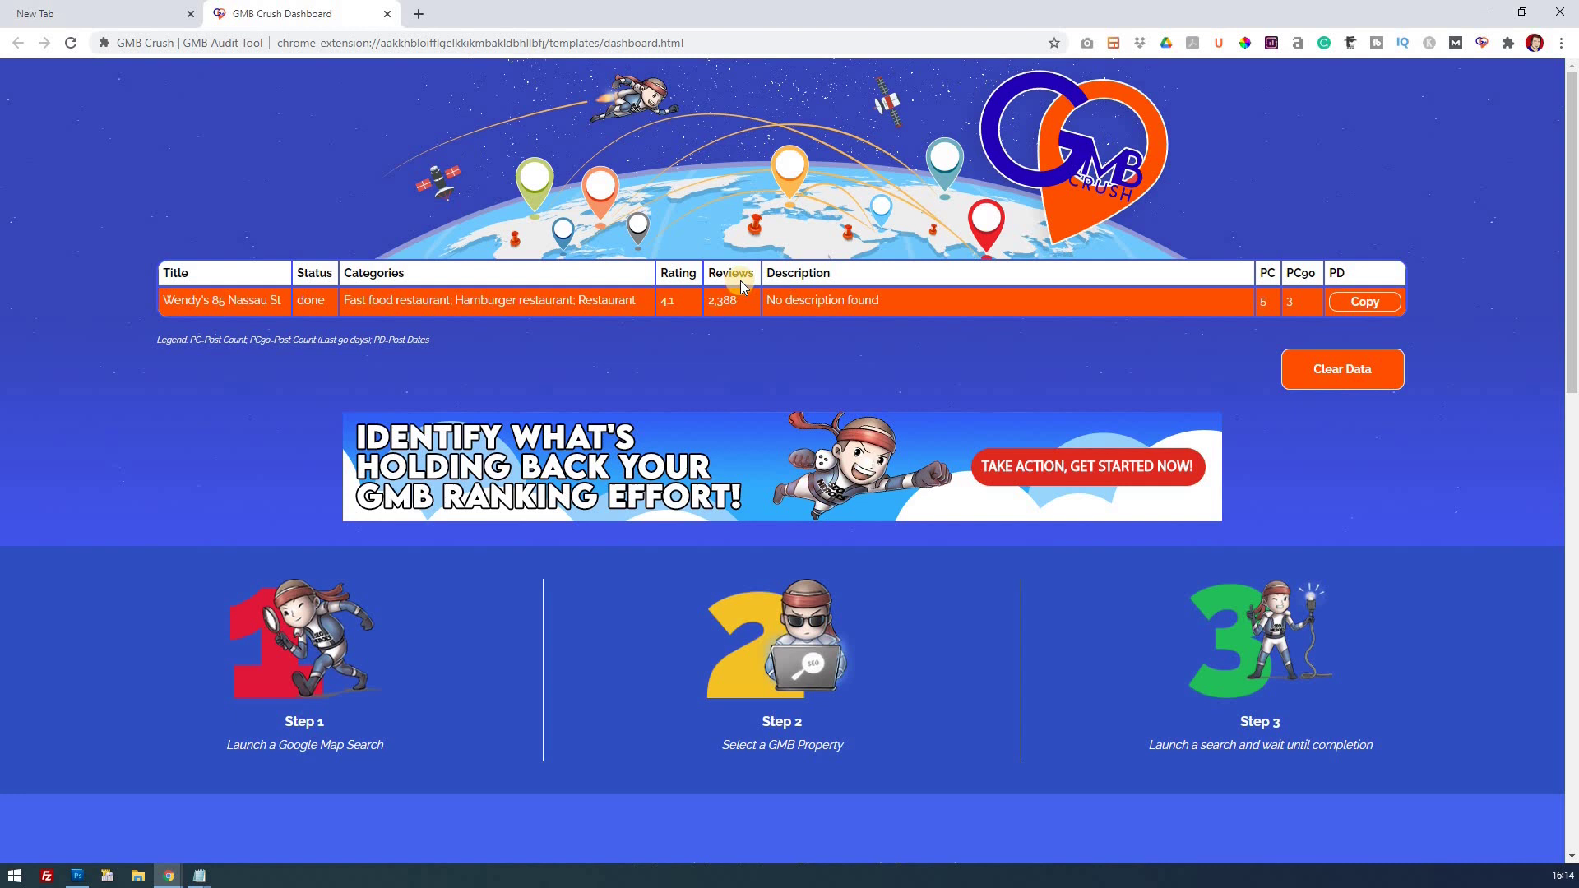
pyautogui.click(738, 302)
pyautogui.click(682, 304)
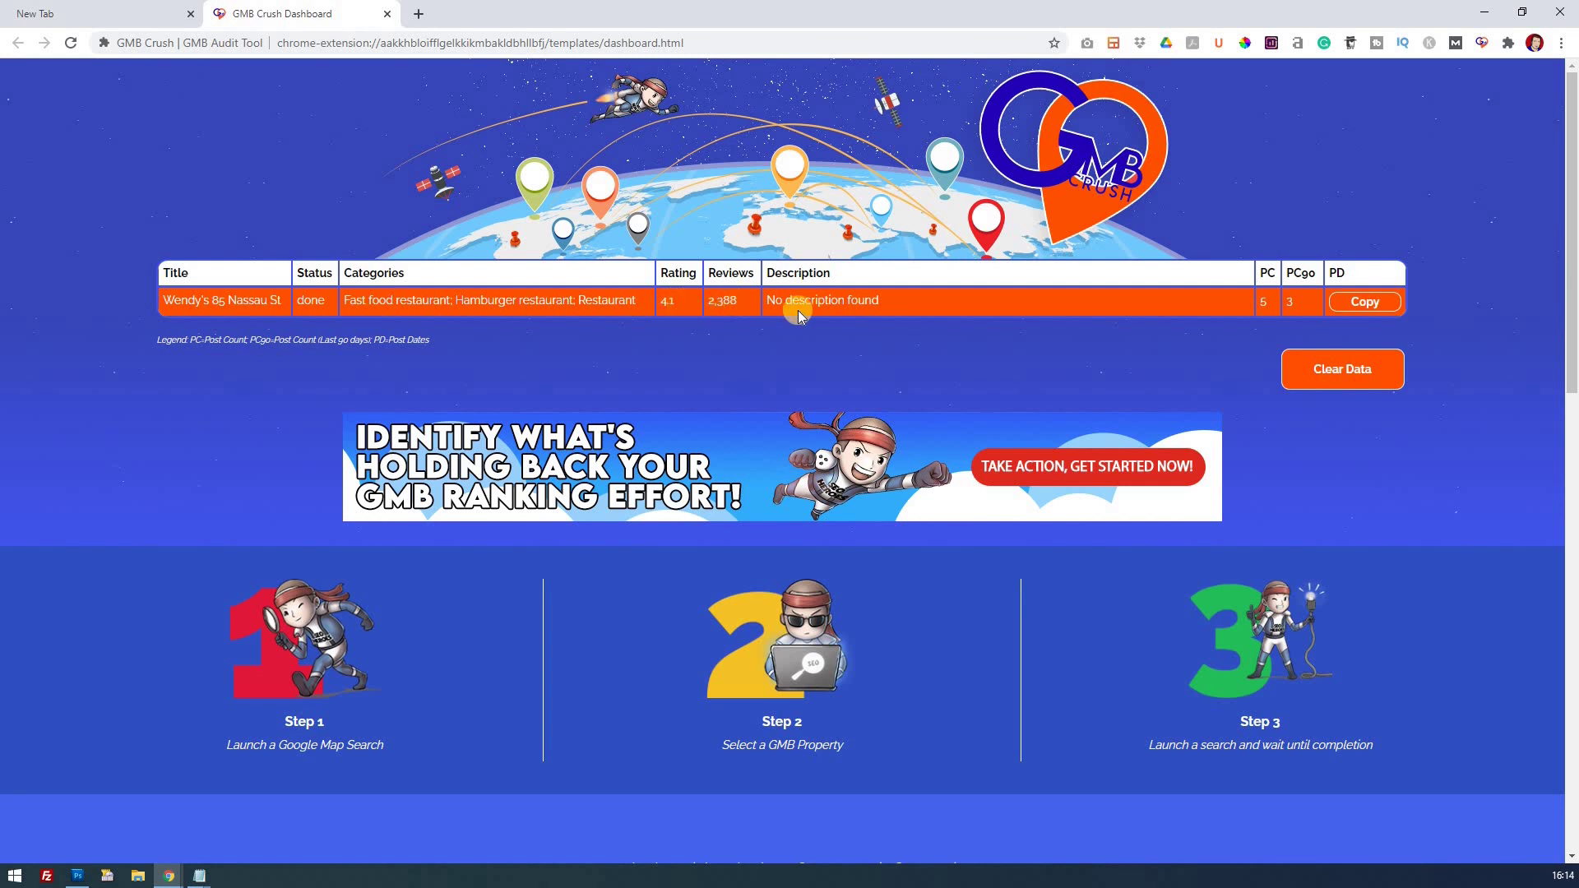
pyautogui.click(943, 308)
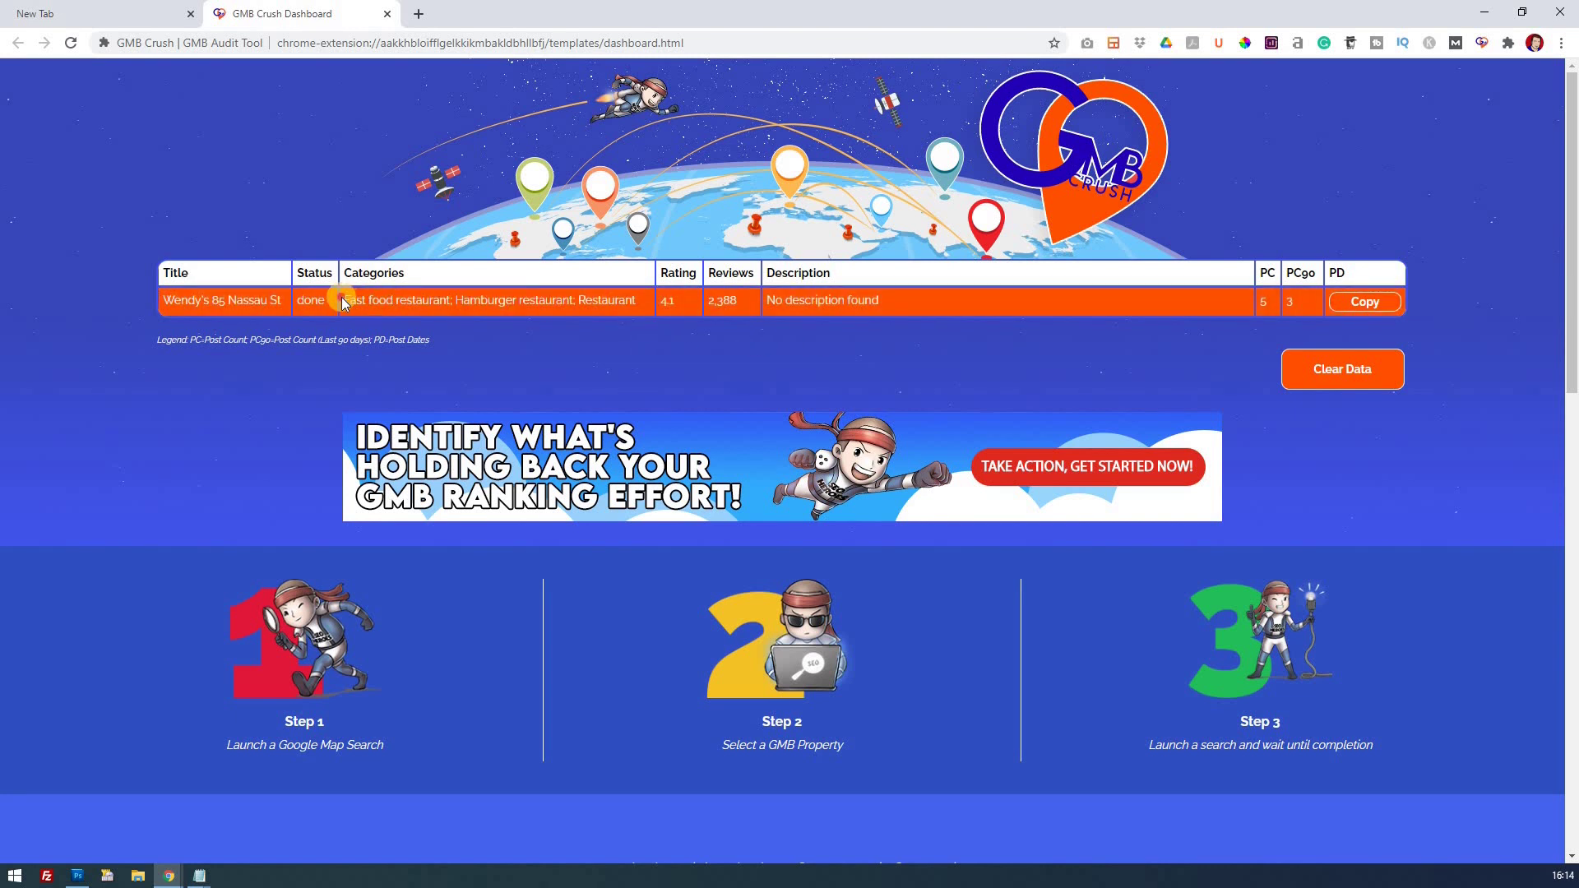
pyautogui.moveTo(344, 300); pyautogui.dragTo(637, 303)
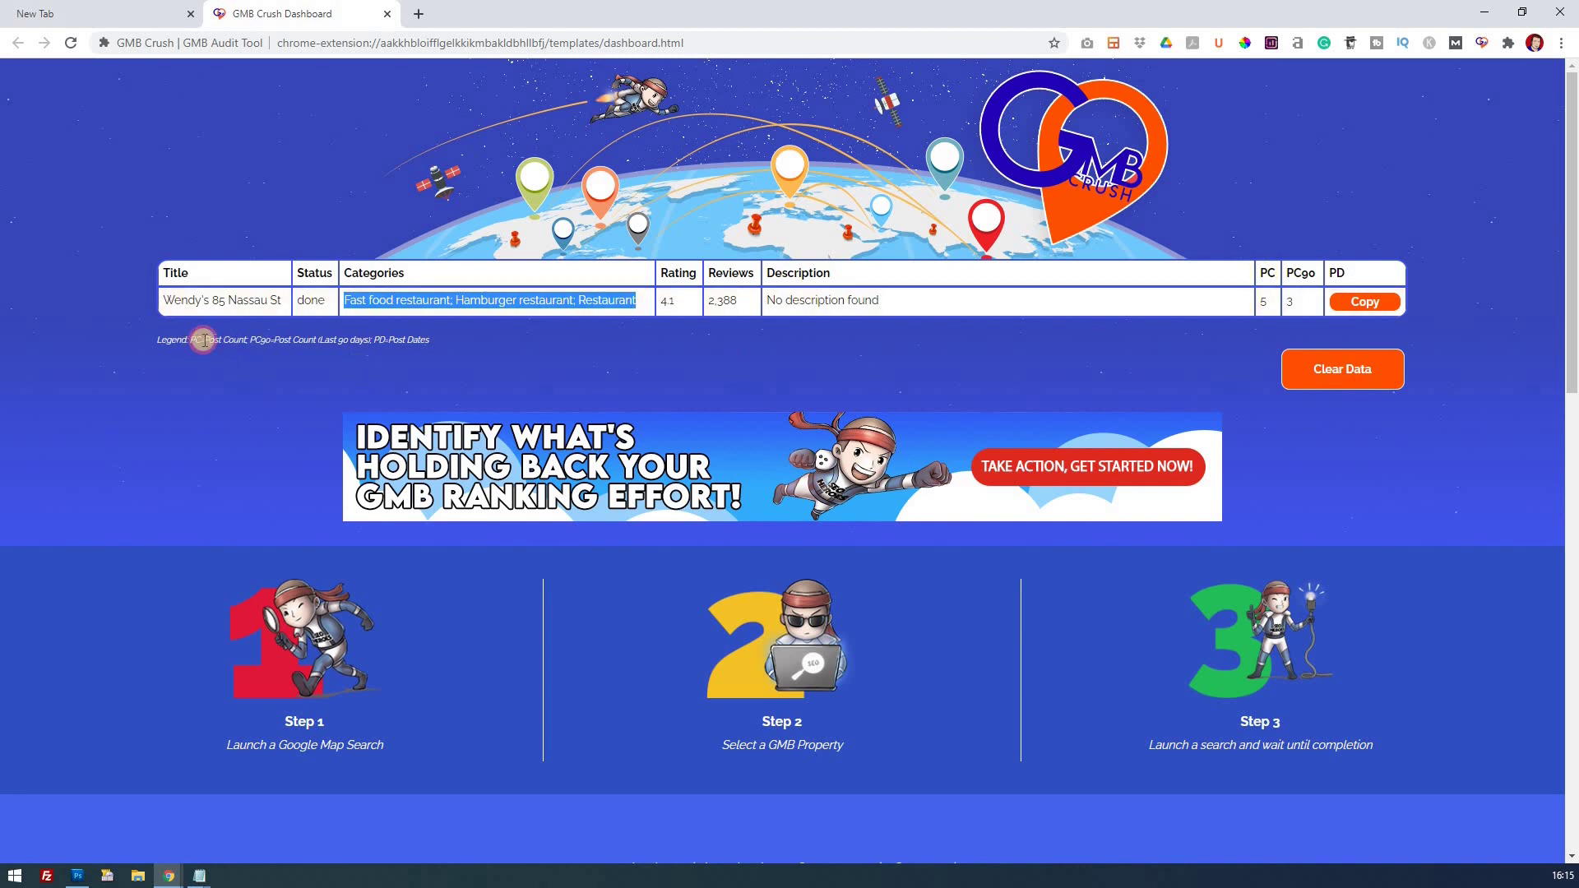
pyautogui.moveTo(190, 339); pyautogui.dragTo(246, 349)
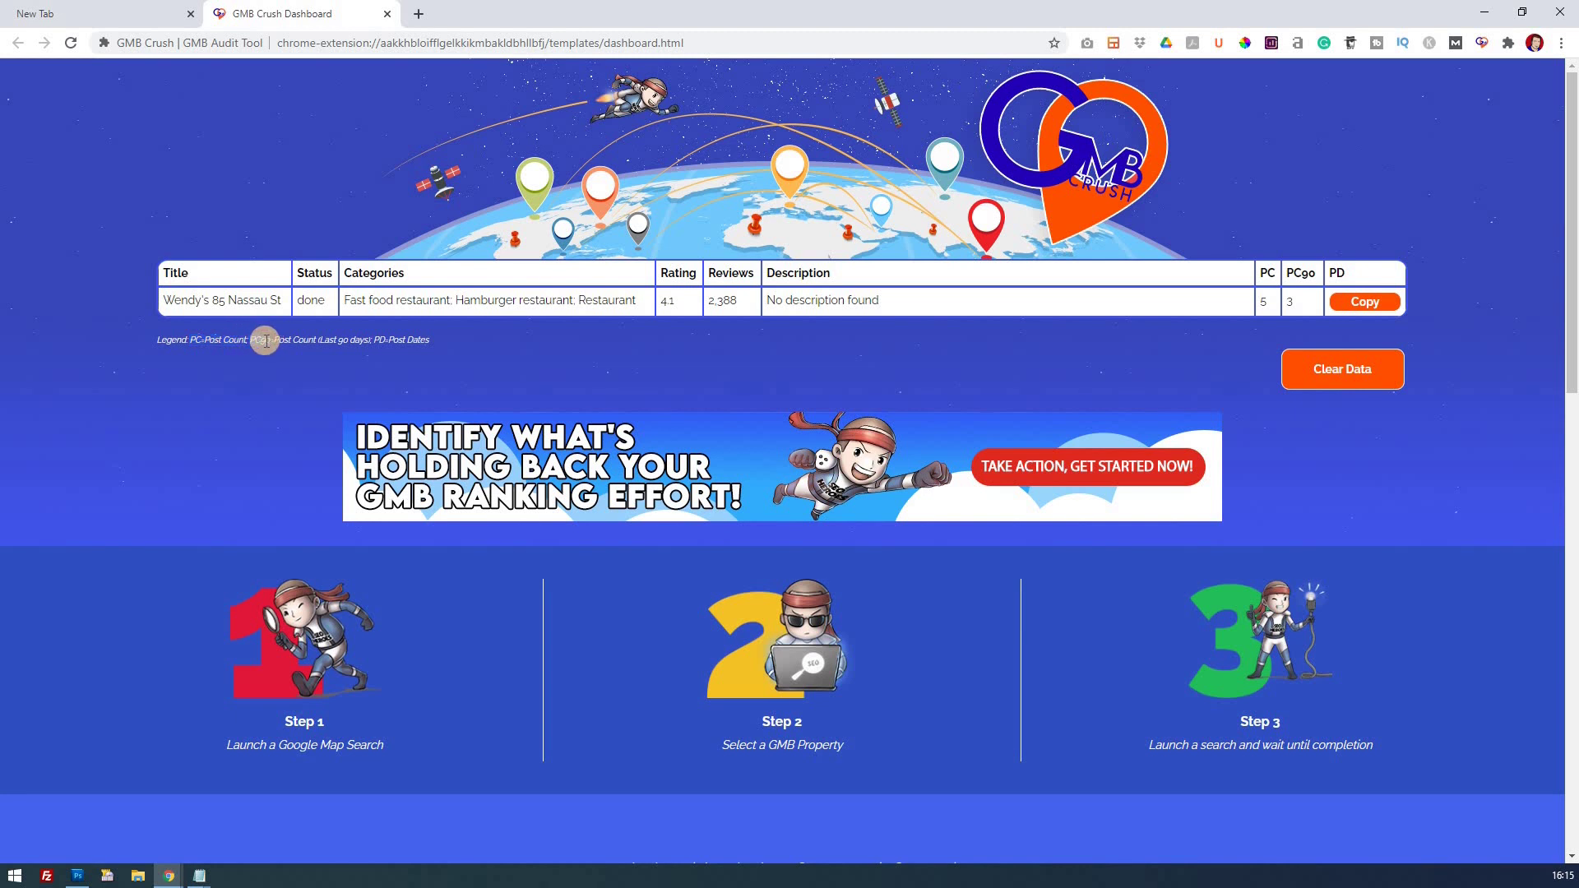
pyautogui.doubleClick(259, 340)
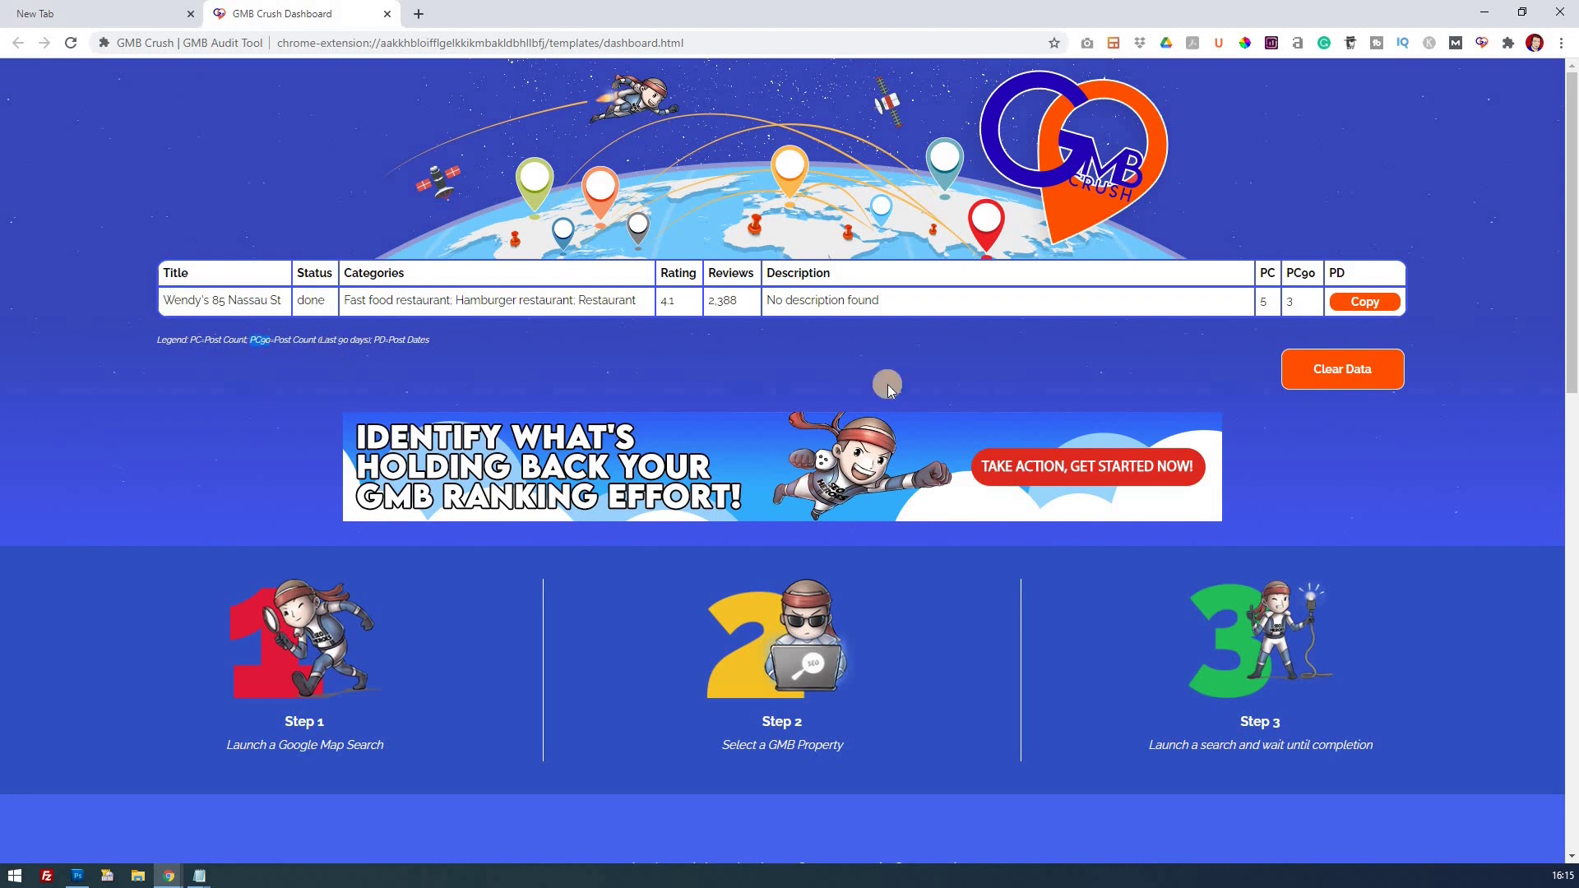
pyautogui.click(1291, 307)
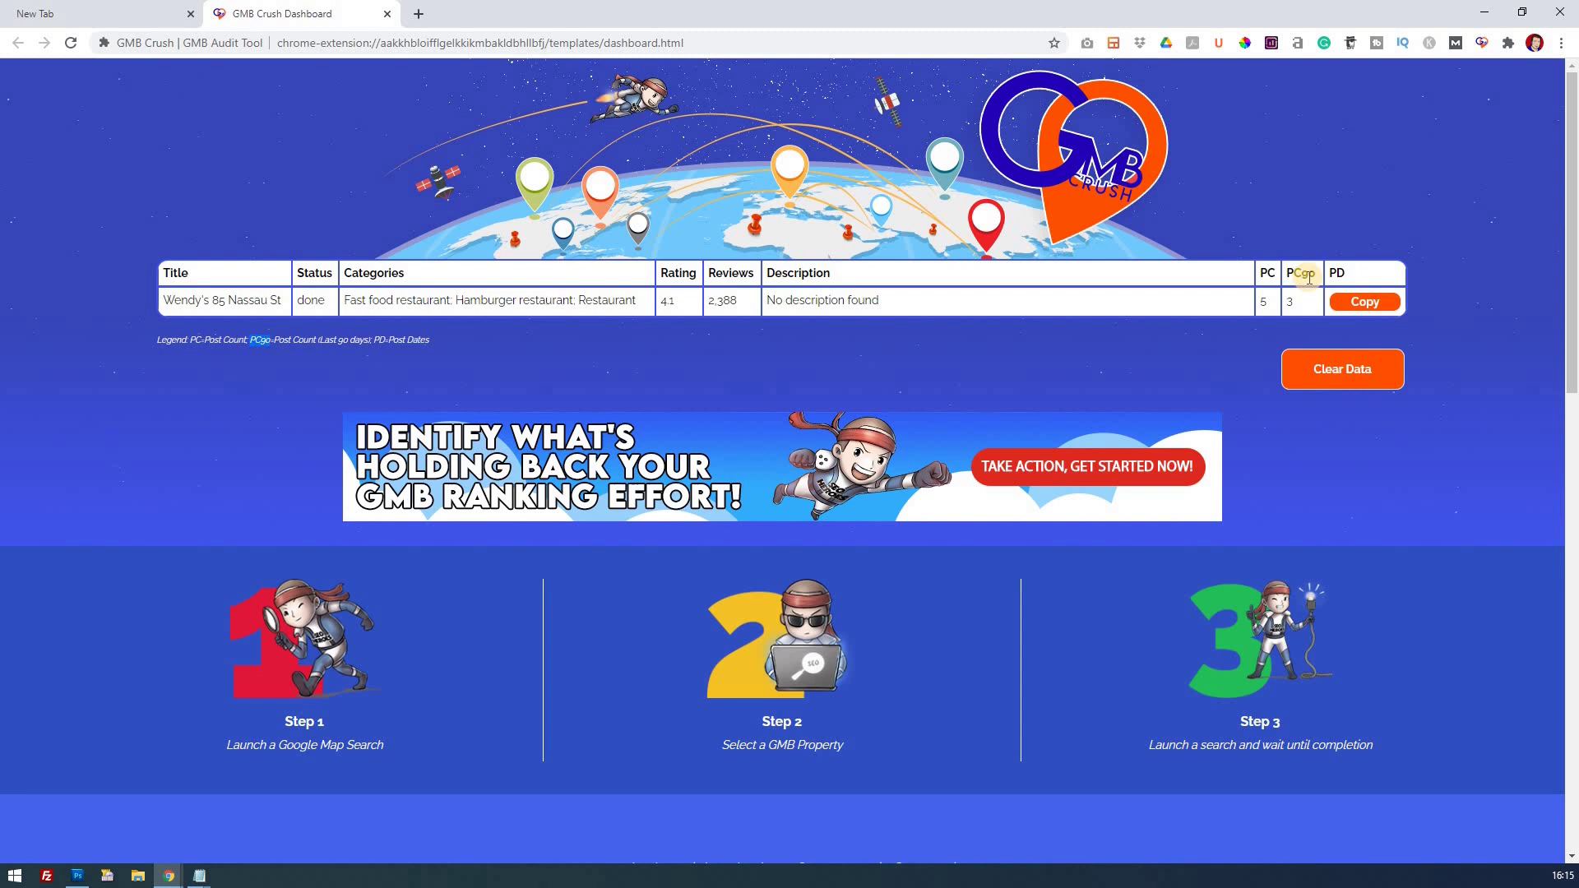
pyautogui.click(1295, 305)
# Step: Copy Wendy's post dates (10 May 2020; 22 Apr 2020) into Notepad
pyautogui.click(1373, 306)
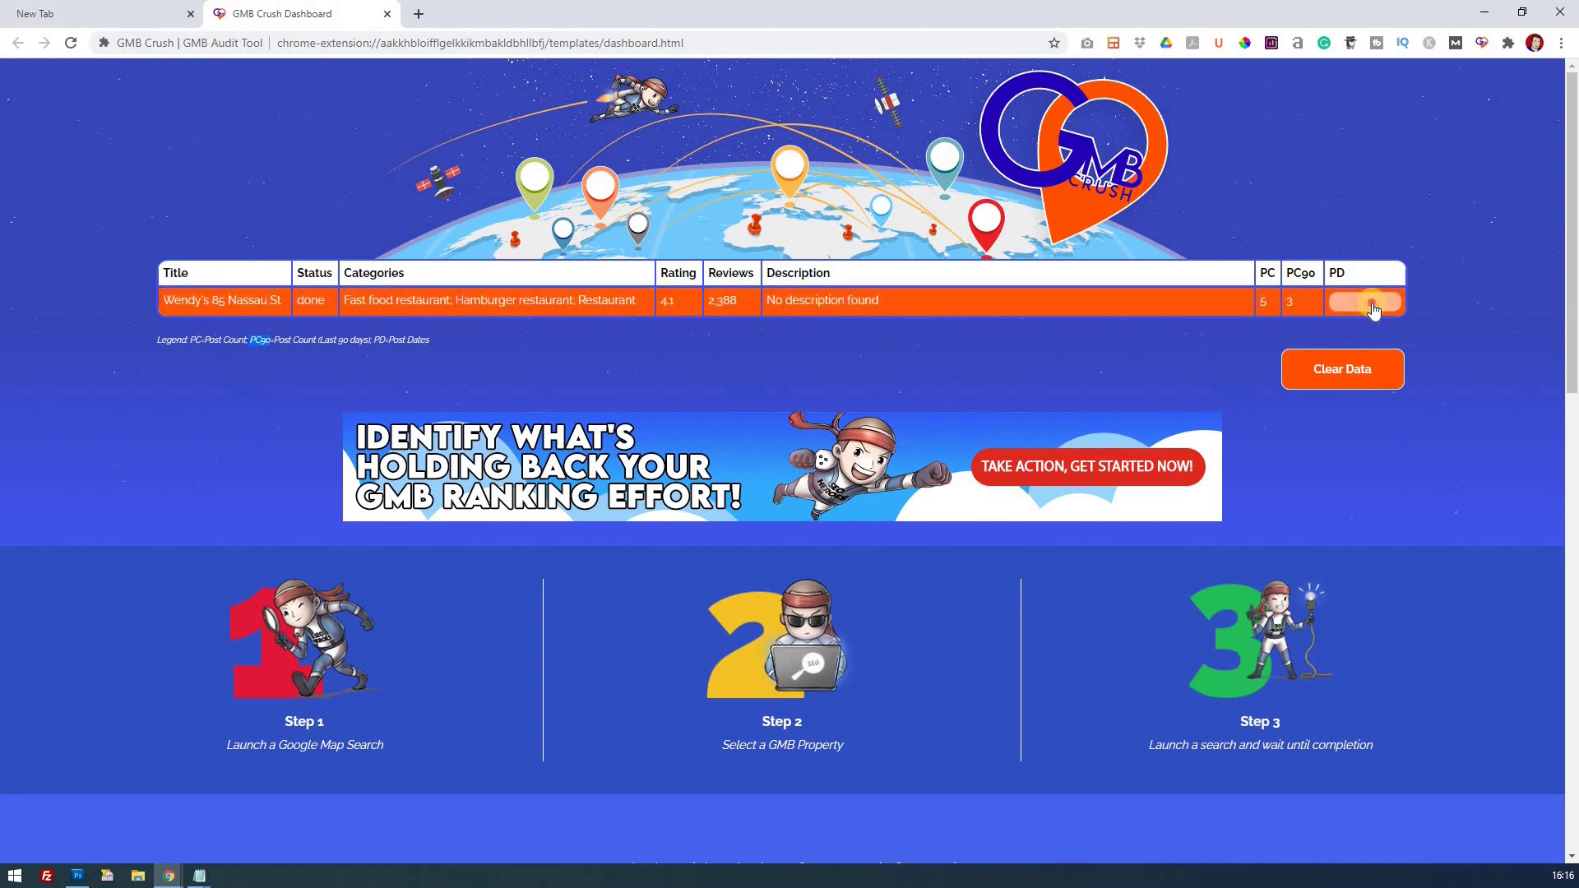
pyautogui.hotkey('alt', 'Tab')
pyautogui.hotkey('ctrl', 'v')
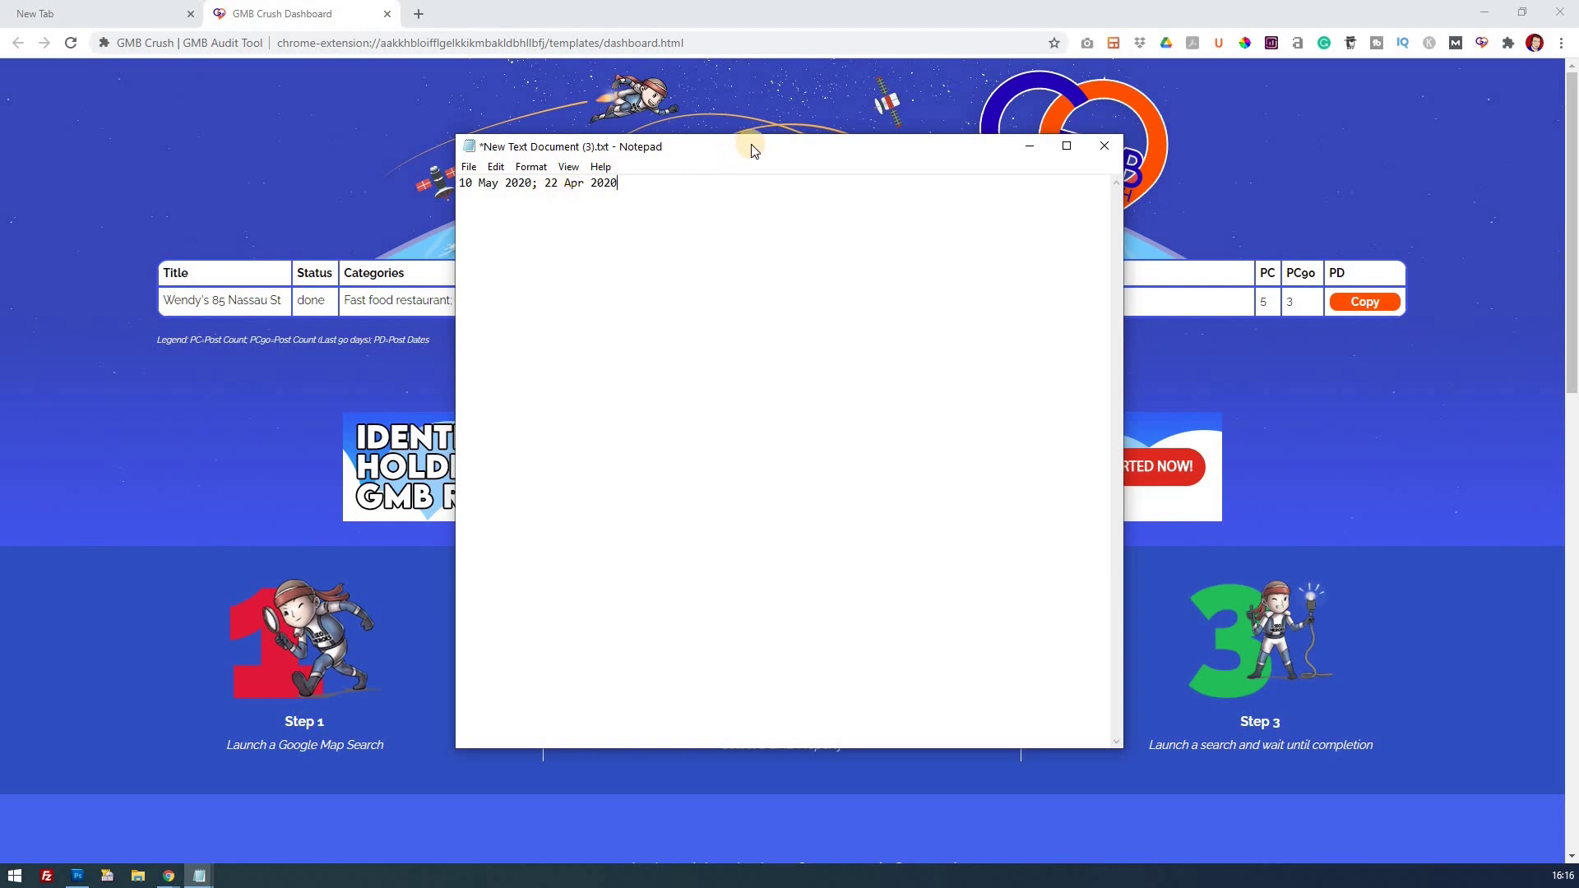
# Step: Close Notepad, discarding the unsaved notes
pyautogui.click(1103, 160)
pyautogui.click(815, 464)
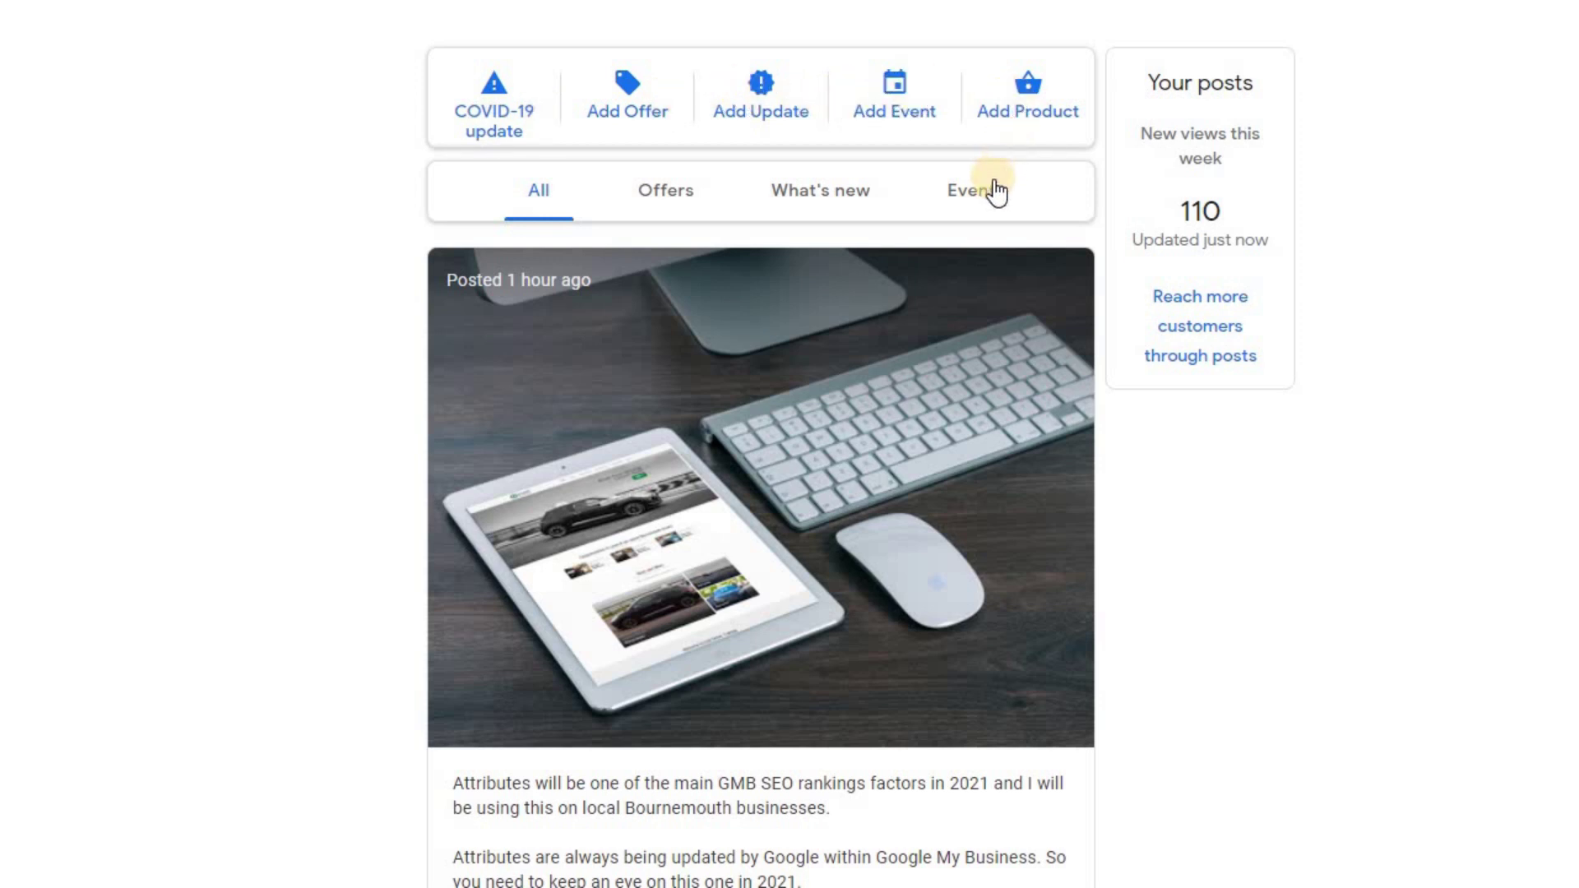
# Step: Filter the Posts page by What's new, then Offers, then Events
pyautogui.click(843, 204)
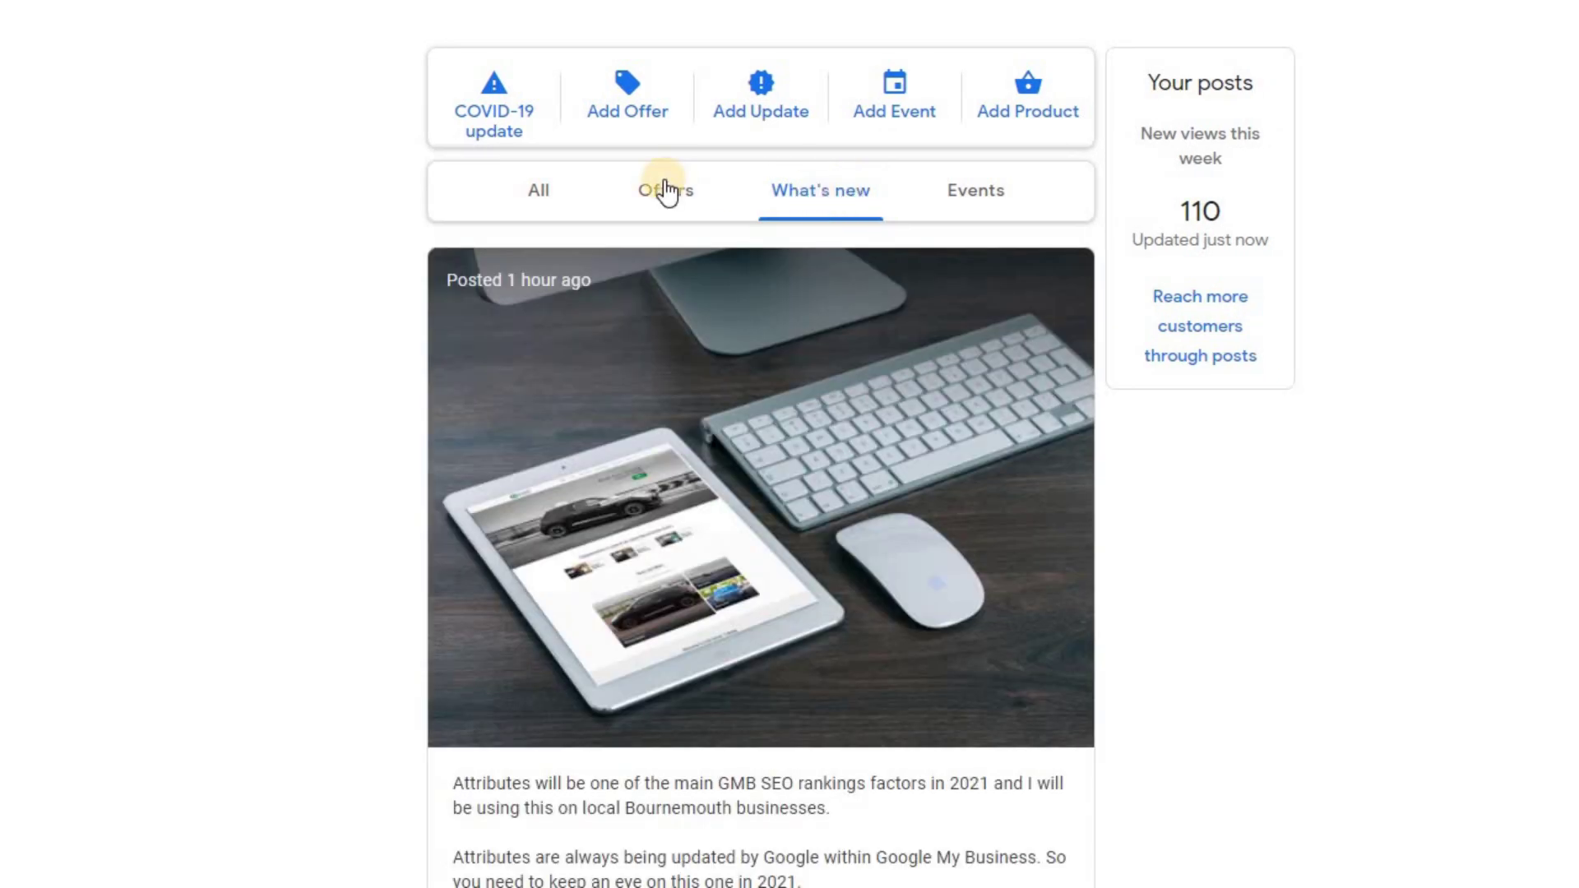
pyautogui.click(666, 193)
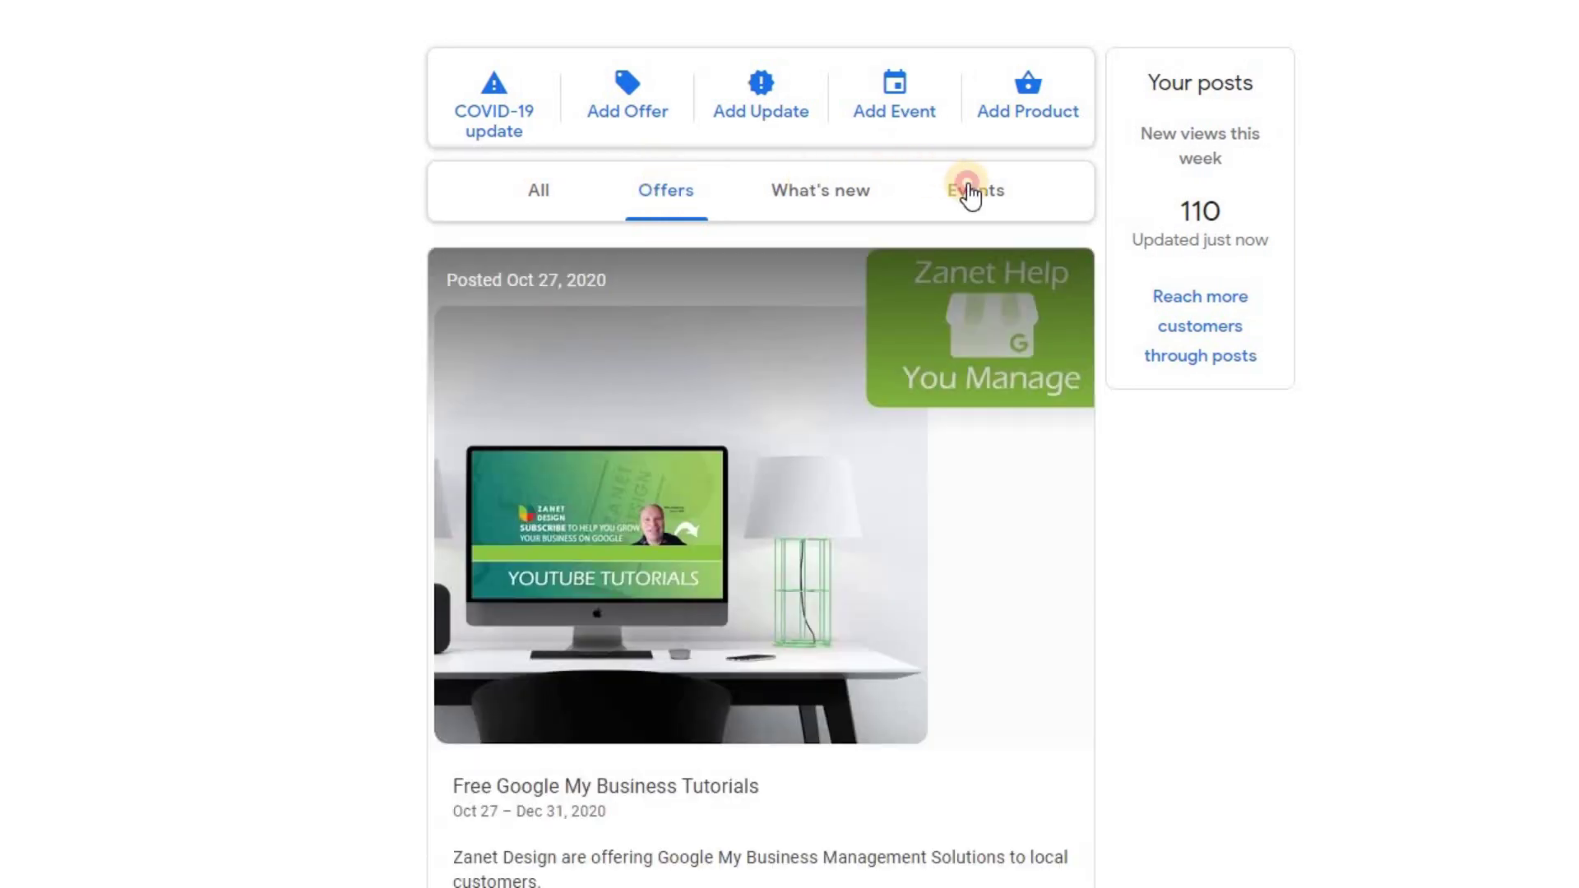
pyautogui.click(970, 193)
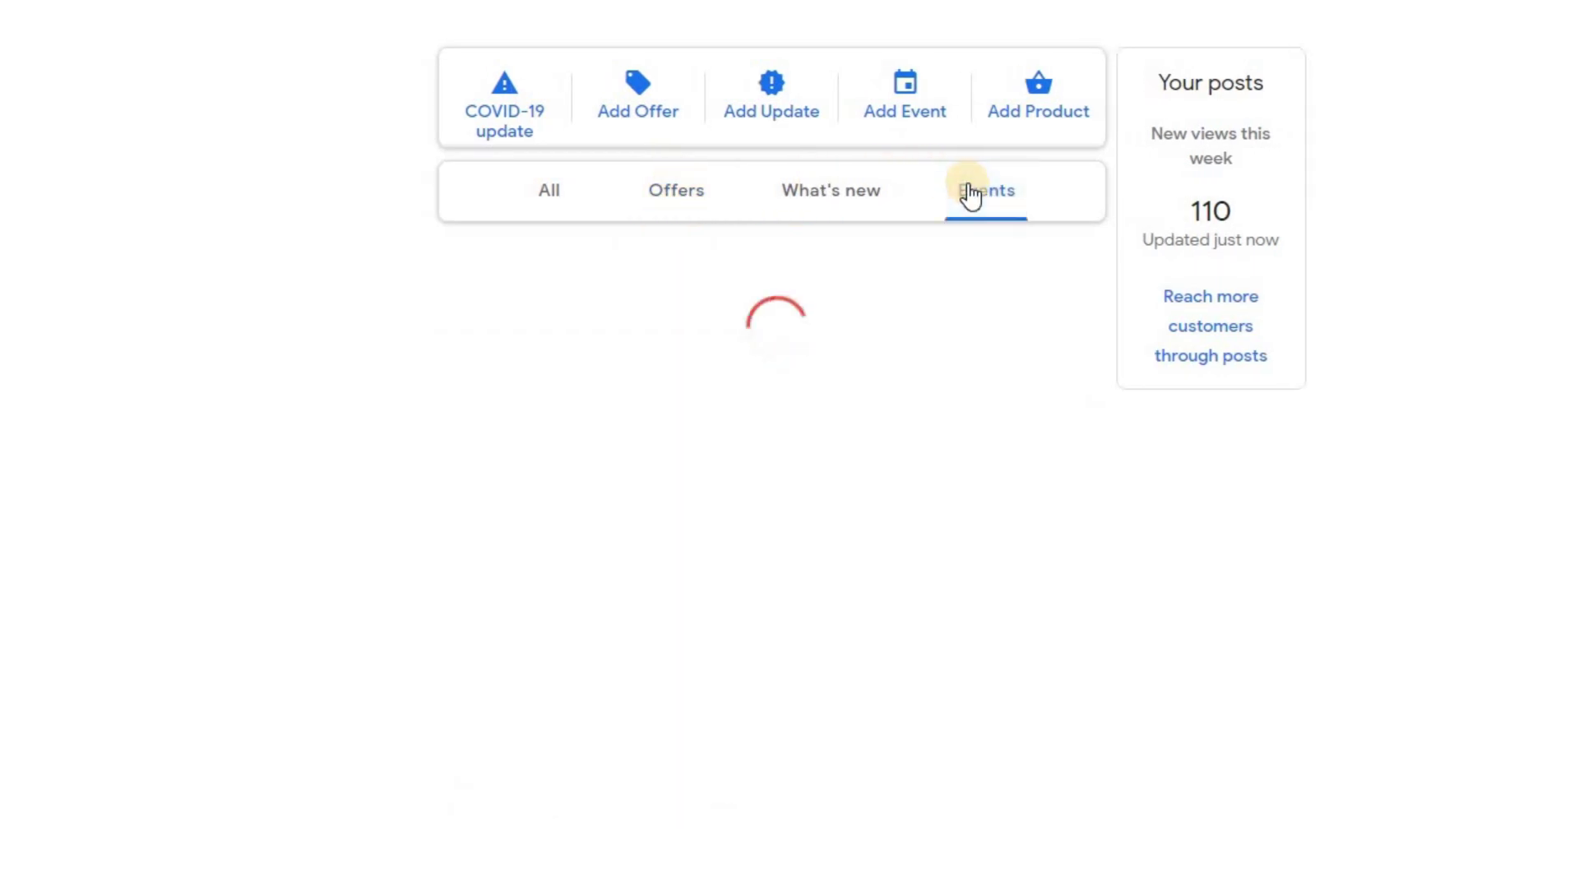